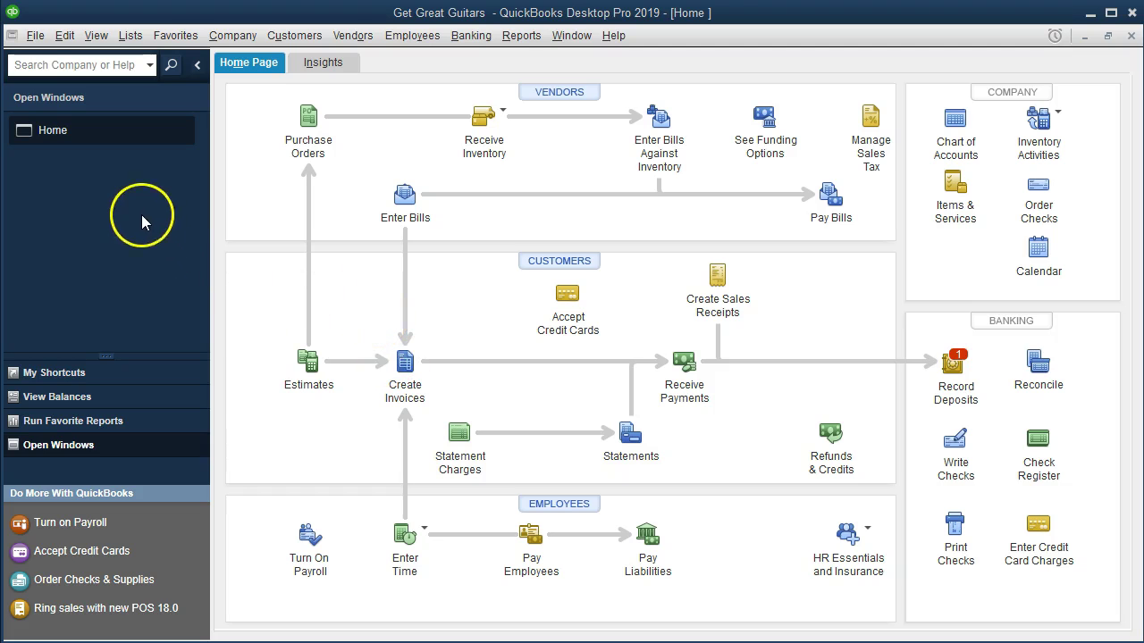
Step: Open the standard Balance Sheet report from the Company & Financial reports
{"action": "left_click", "coordinate": [98, 37]}
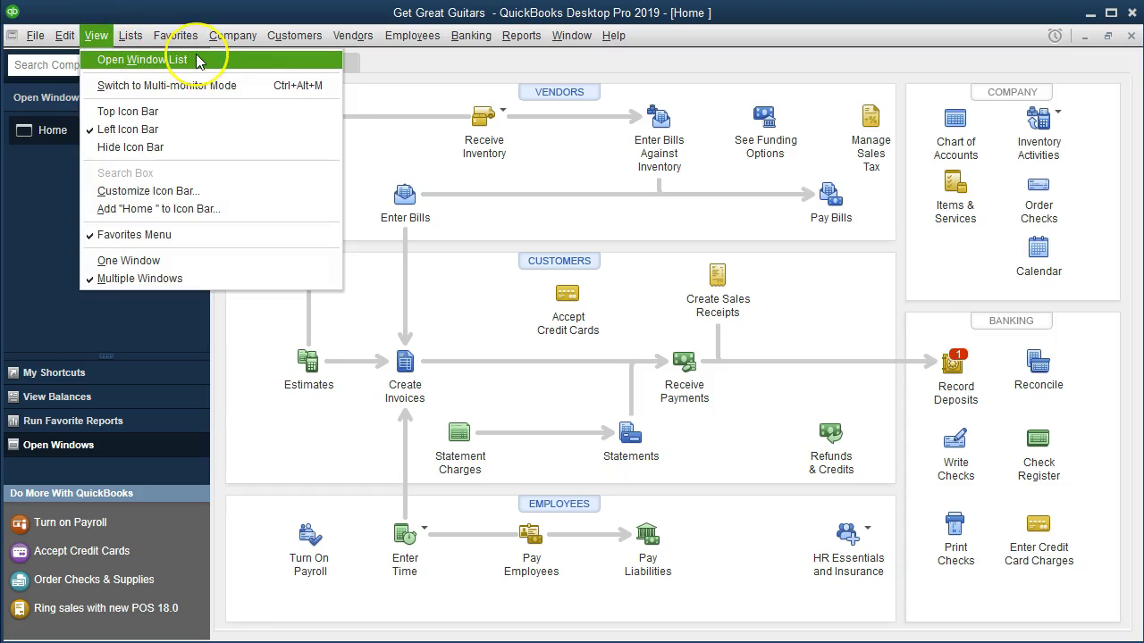
{"action": "left_click", "coordinate": [37, 182]}
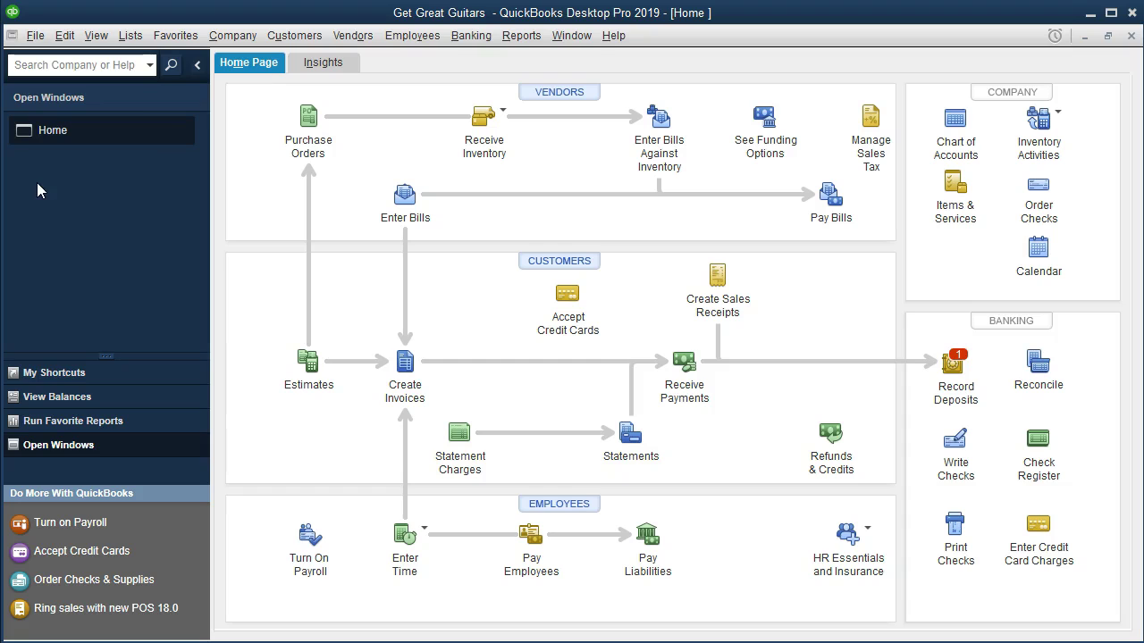
{"action": "left_click", "coordinate": [527, 38]}
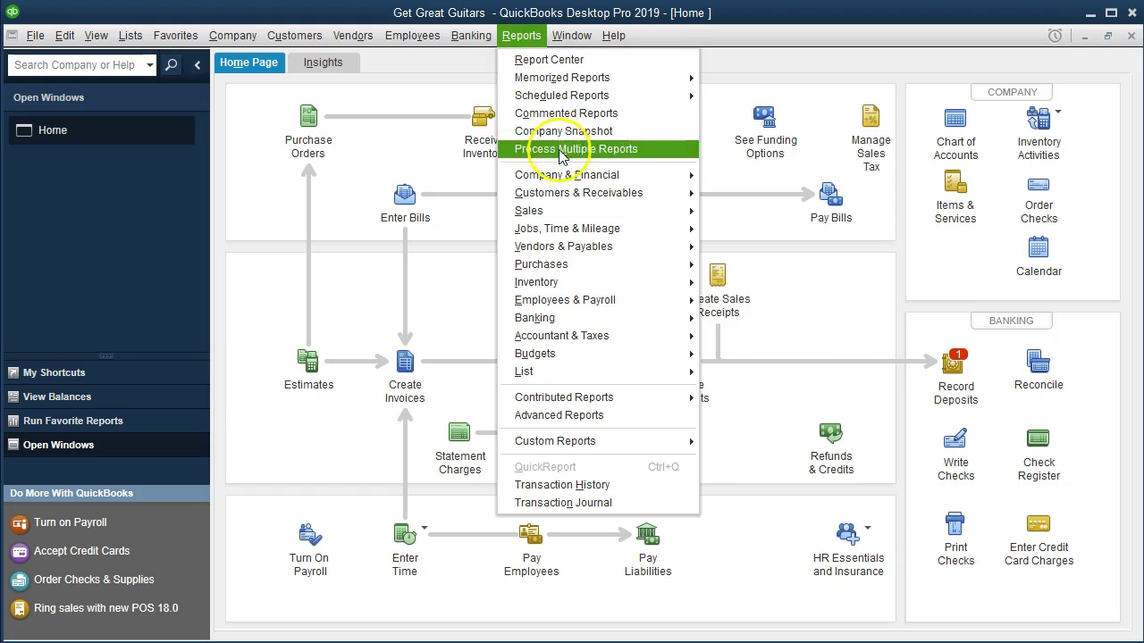
{"action": "mouse_move", "coordinate": [567, 175]}
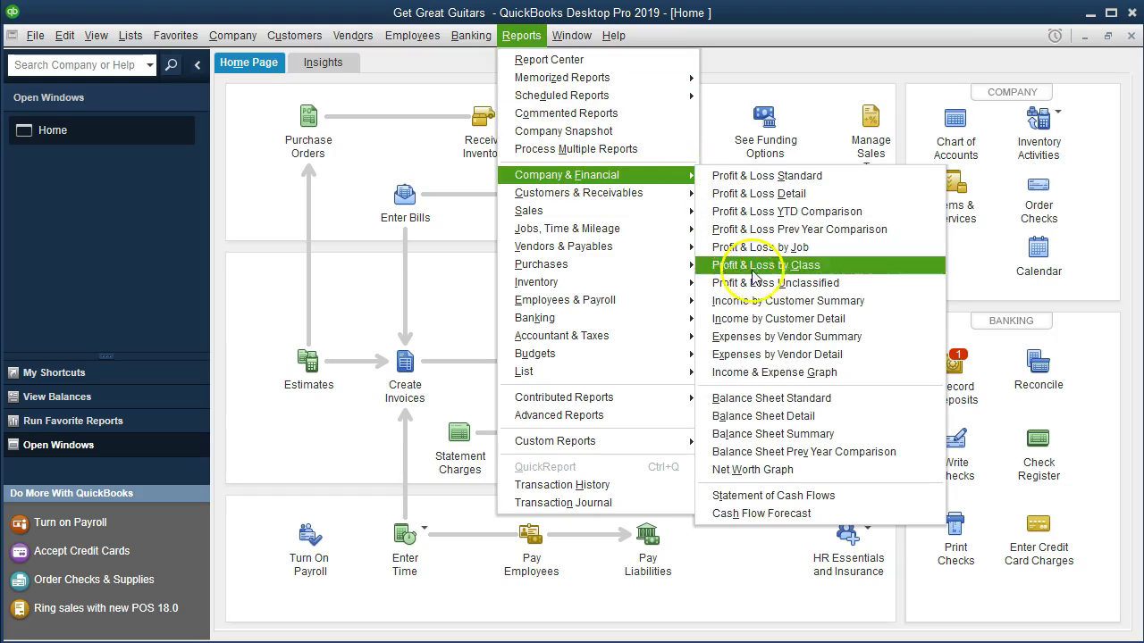
{"action": "left_click", "coordinate": [855, 404]}
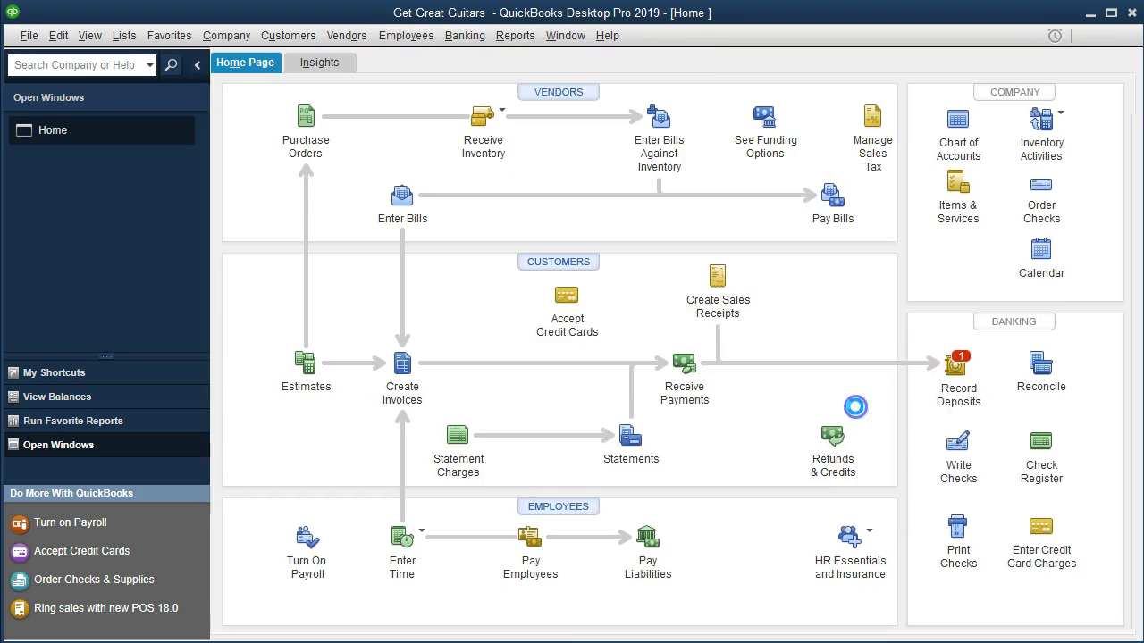
Step: Set the report's as-of date to 12/31/2019, correcting the invalid first entry
{"action": "key", "text": "Tab"}
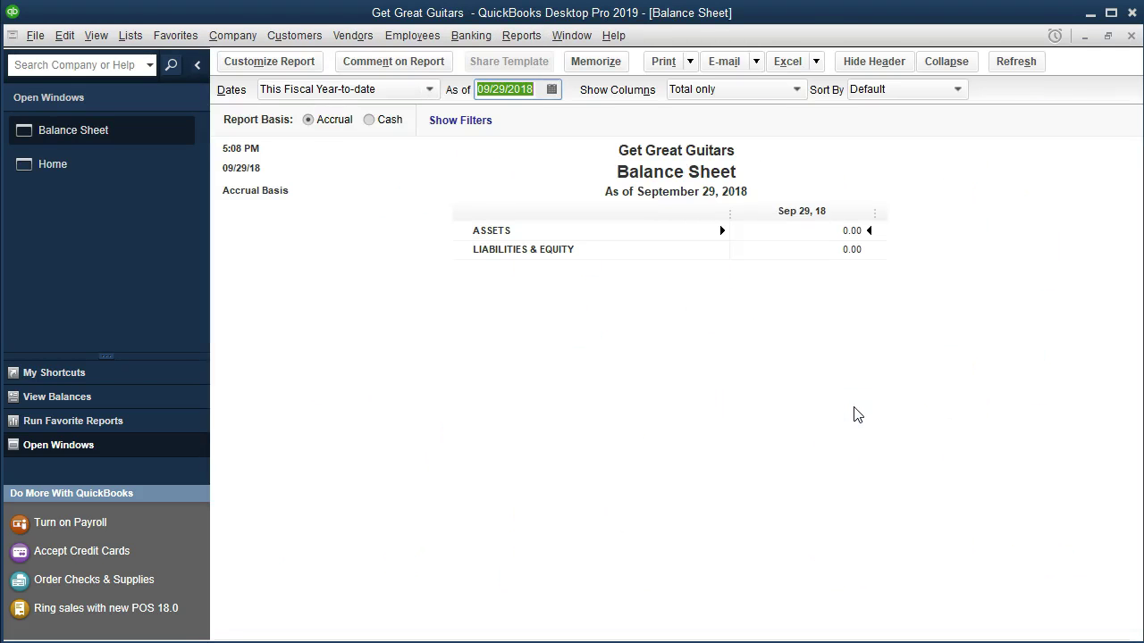
{"action": "type", "text": "12311"}
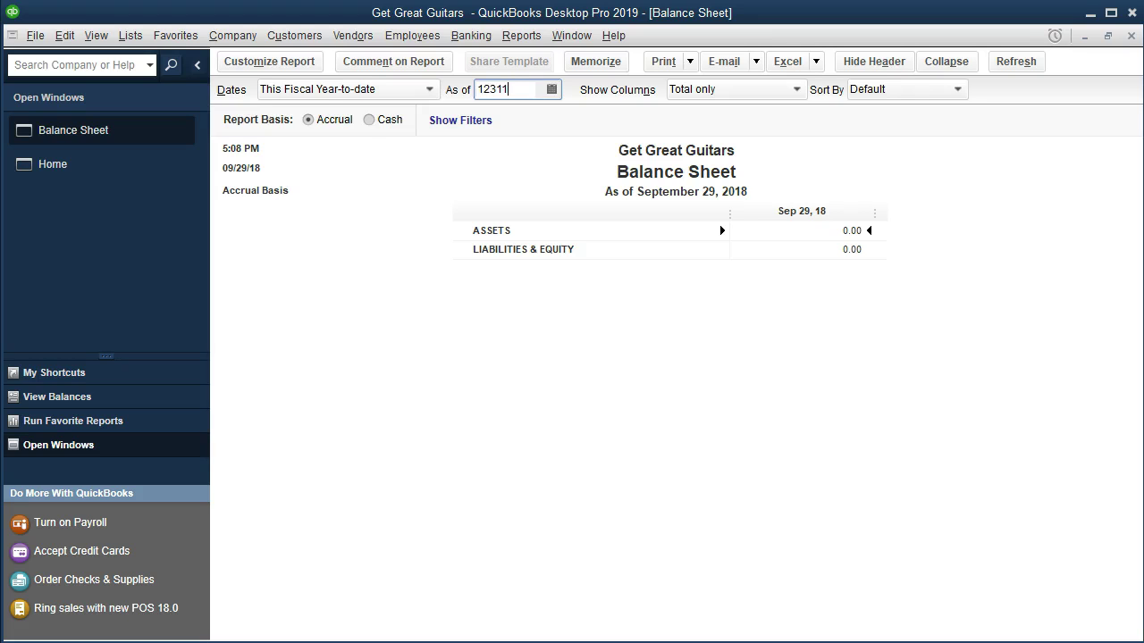
{"action": "type", "text": "19"}
{"action": "key", "text": "Tab"}
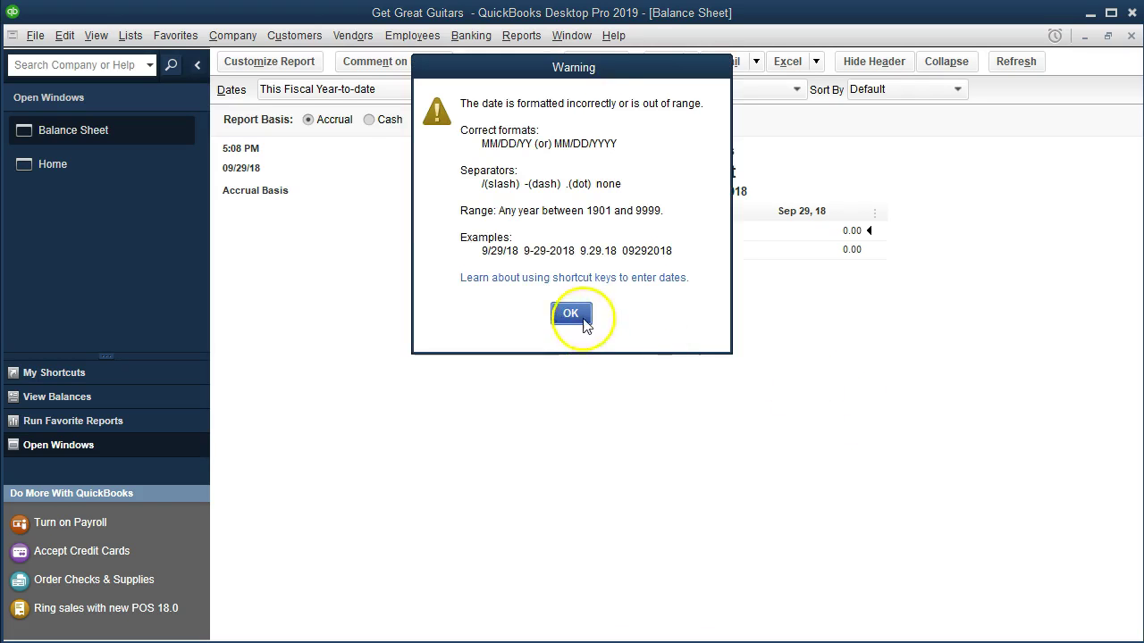
{"action": "left_click", "coordinate": [580, 317]}
{"action": "type", "text": "1"}
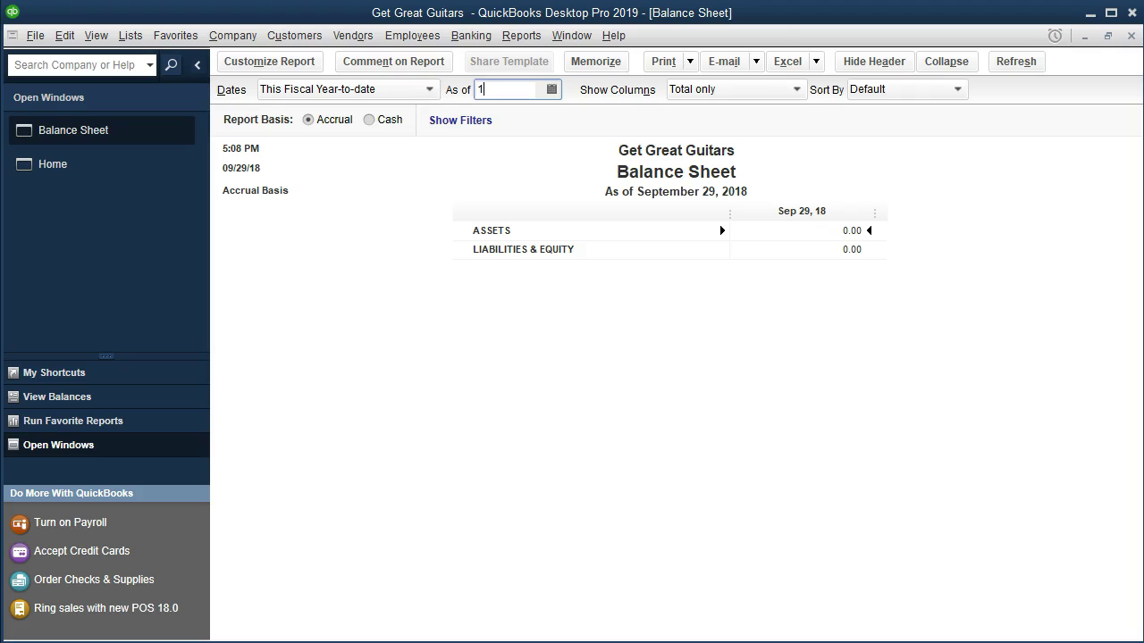
{"action": "type", "text": "23119"}
{"action": "key", "text": "Tab"}
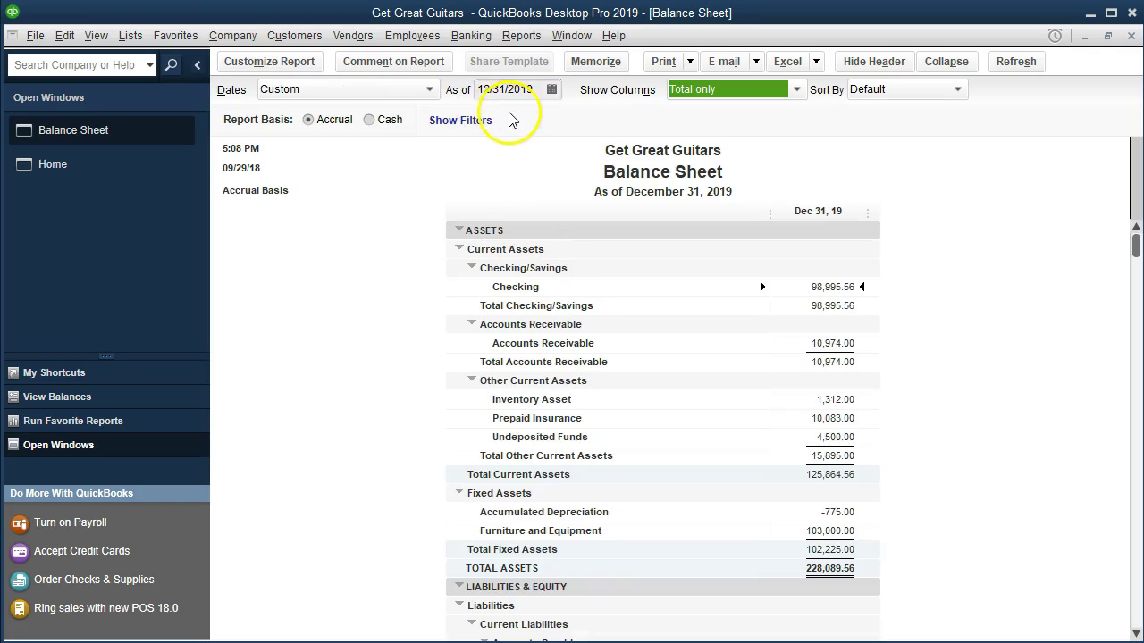
{"action": "left_click", "coordinate": [418, 265]}
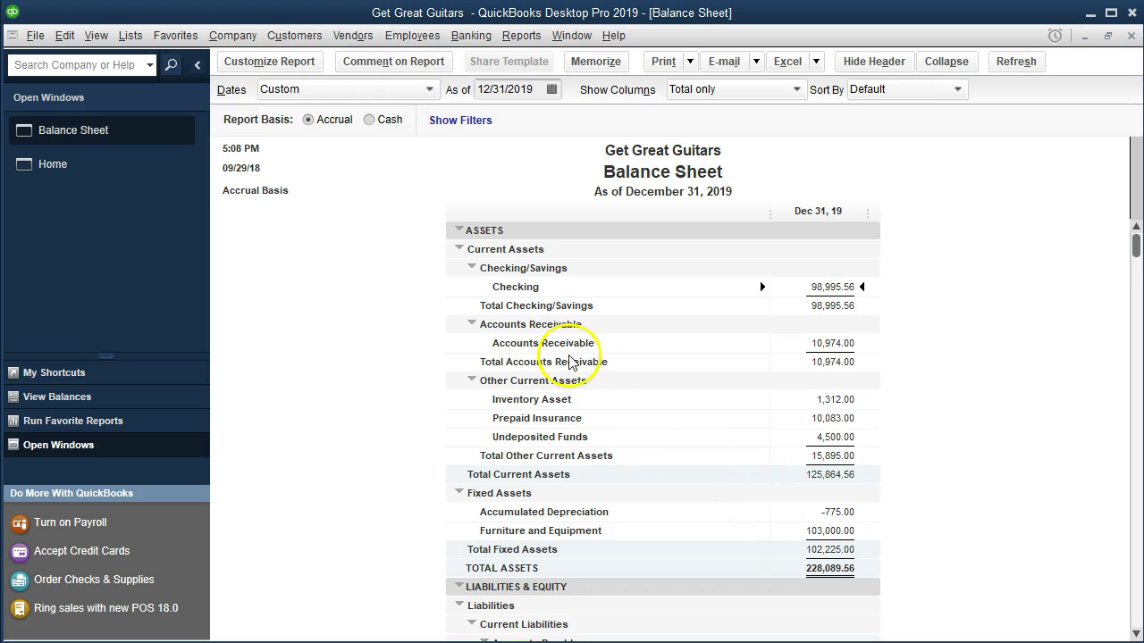
Step: In Customize Report's Fonts & Numbers, select Report Data and bring up its font settings
{"action": "left_click", "coordinate": [304, 71]}
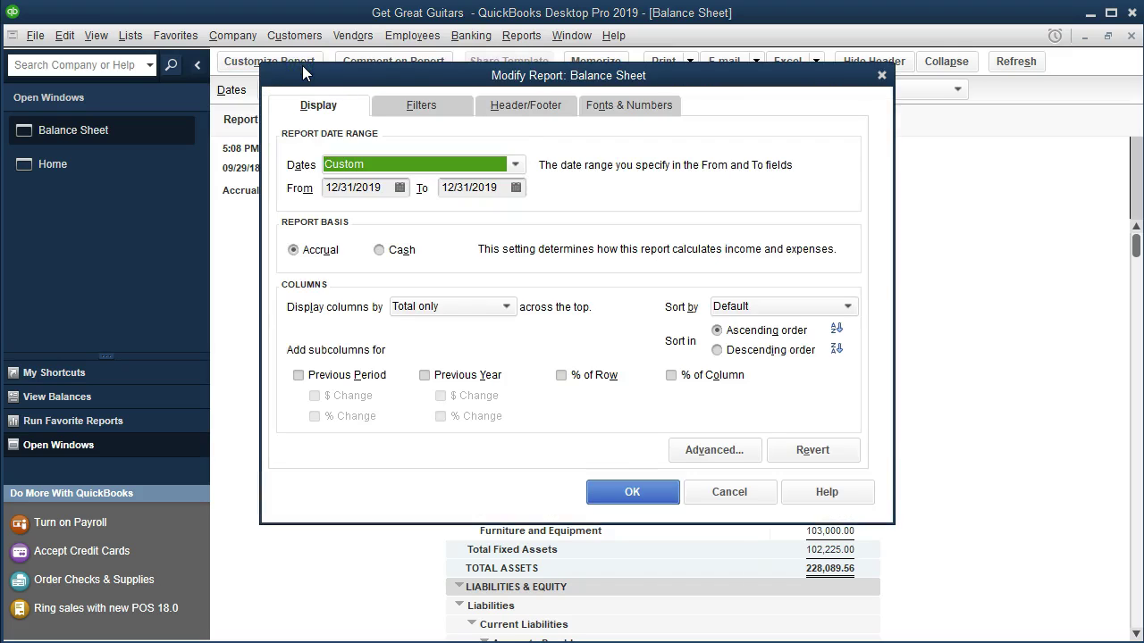
{"action": "left_click", "coordinate": [645, 105]}
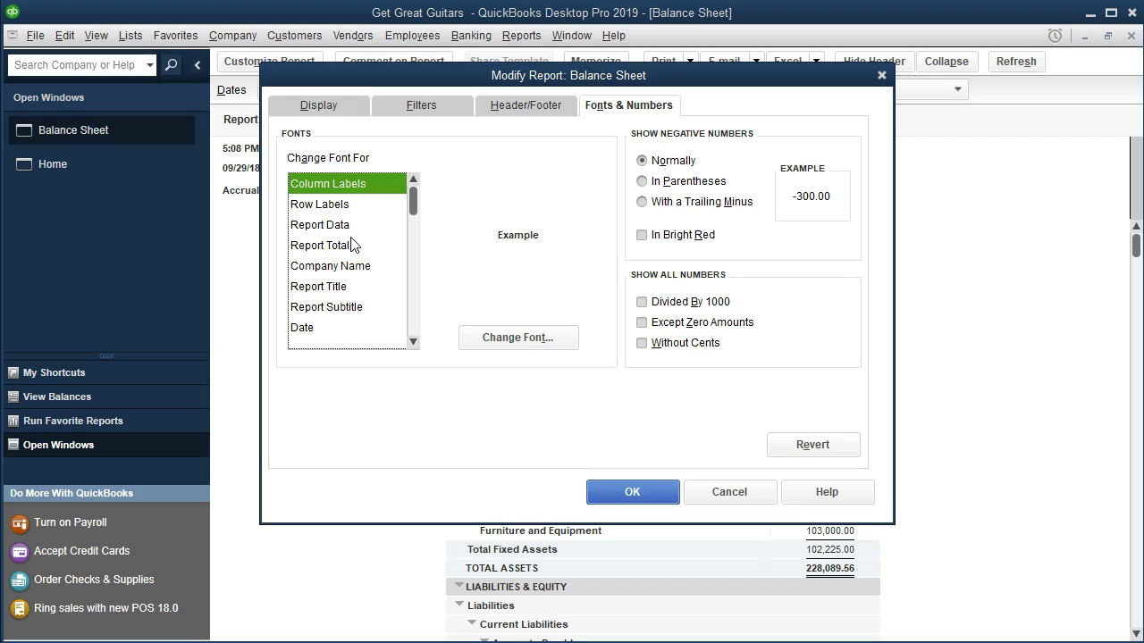
{"action": "left_click", "coordinate": [413, 343]}
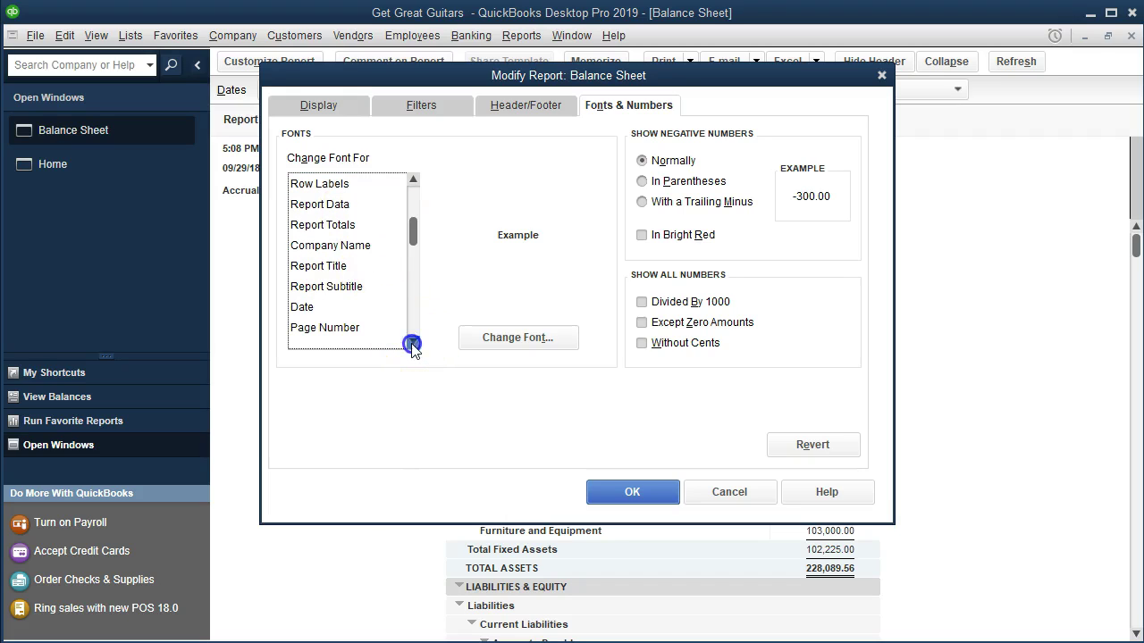
{"action": "left_click", "coordinate": [364, 223]}
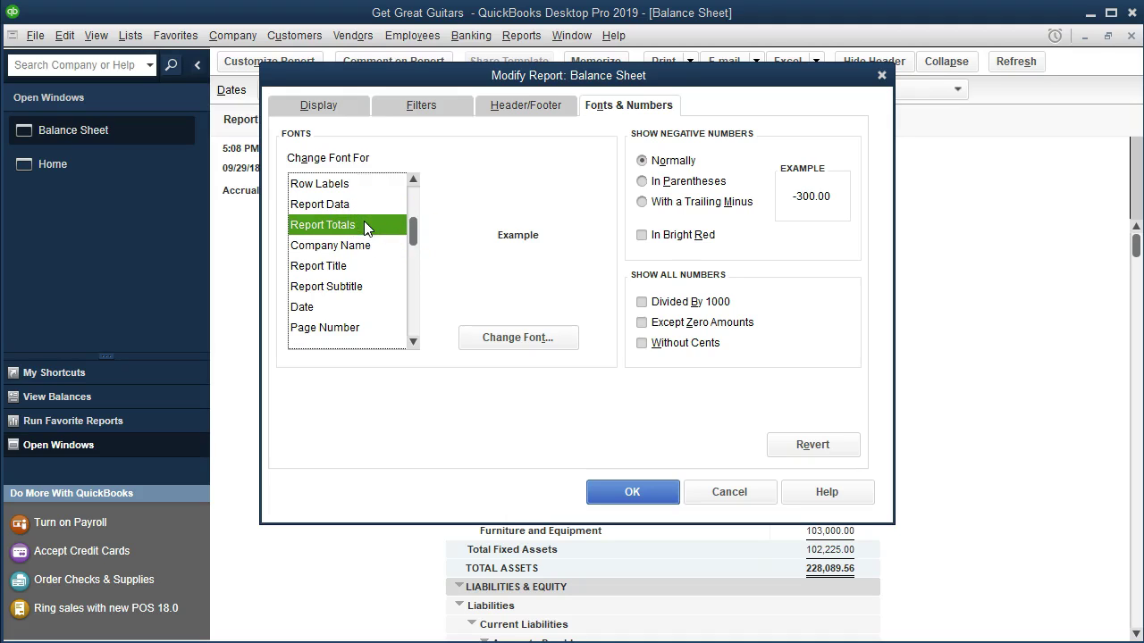
{"action": "left_click_drag", "start_coordinate": [413, 230], "coordinate": [413, 204]}
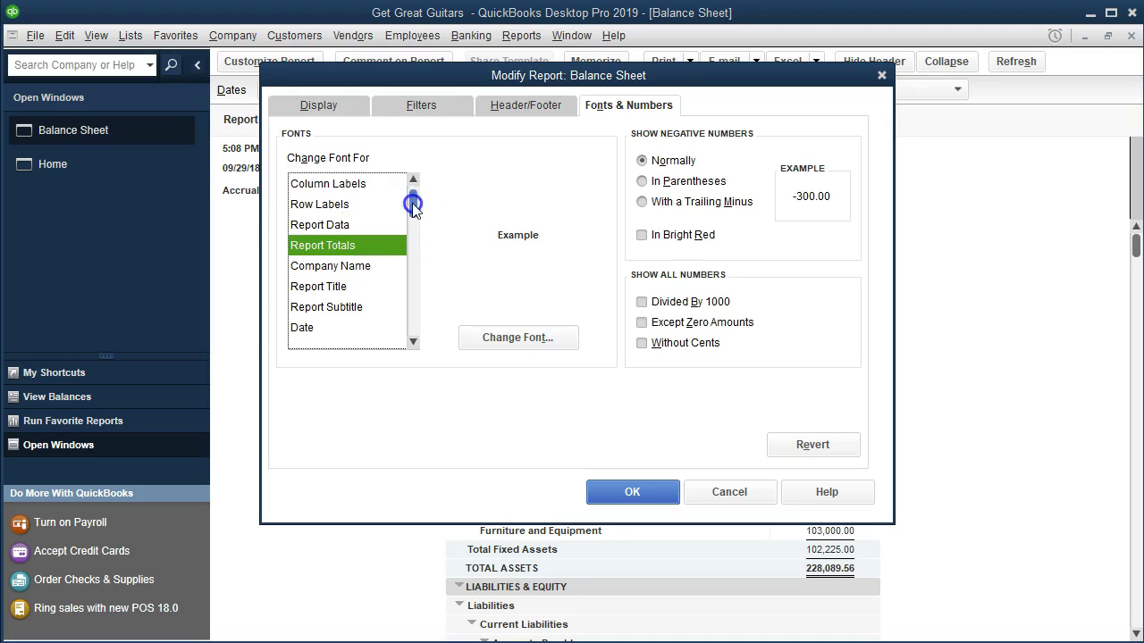
{"action": "left_click", "coordinate": [330, 184]}
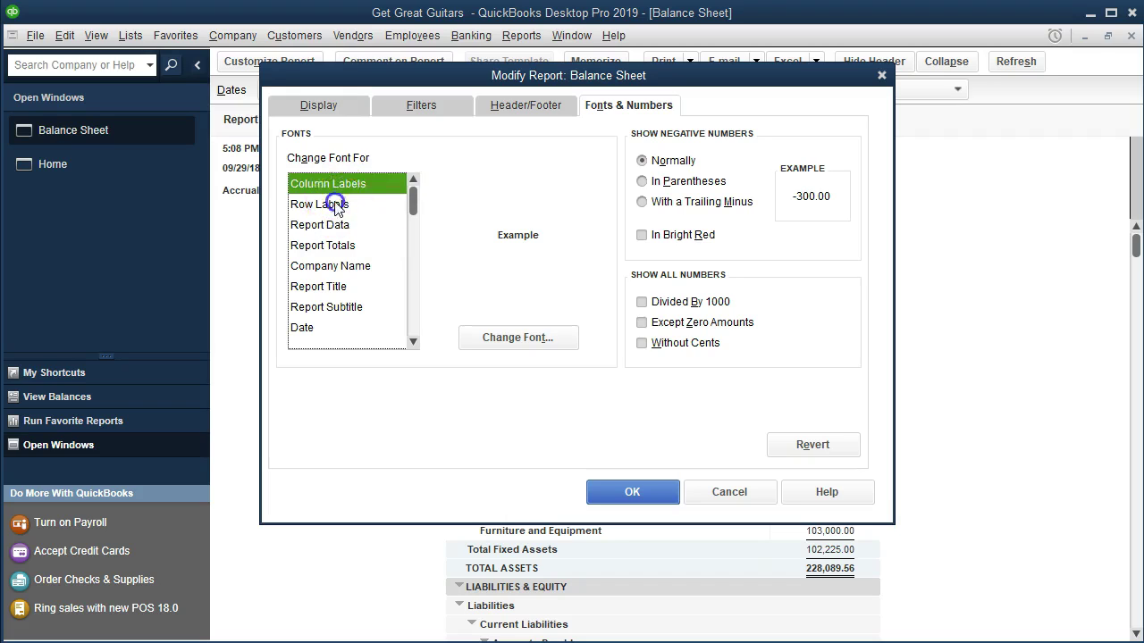
{"action": "left_click", "coordinate": [331, 203]}
{"action": "left_click", "coordinate": [348, 219]}
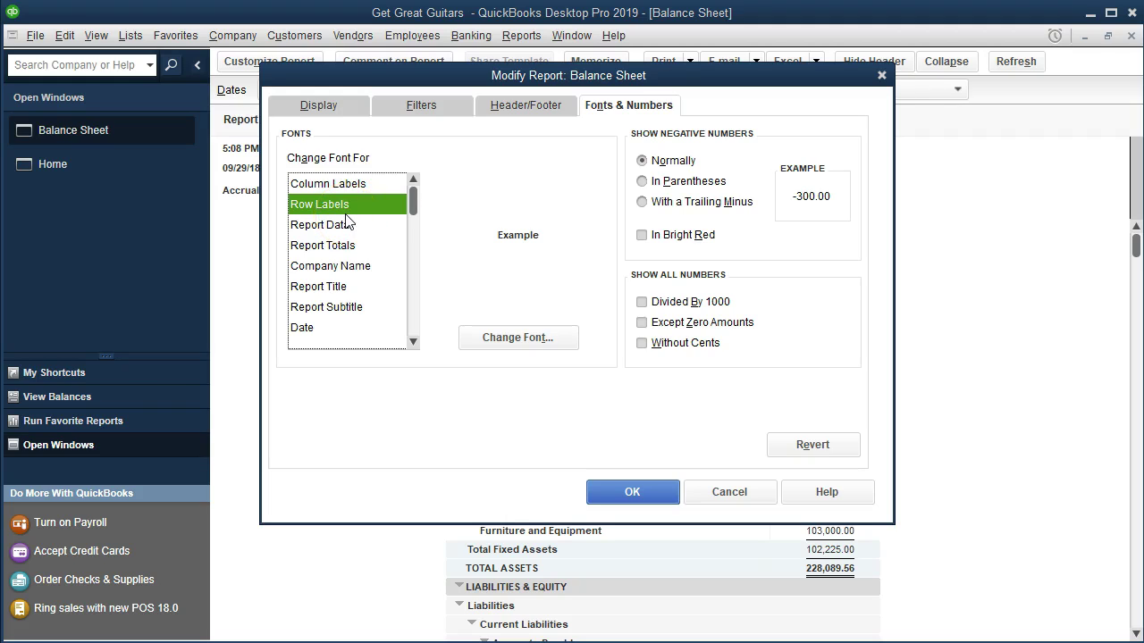
{"action": "left_click", "coordinate": [346, 223]}
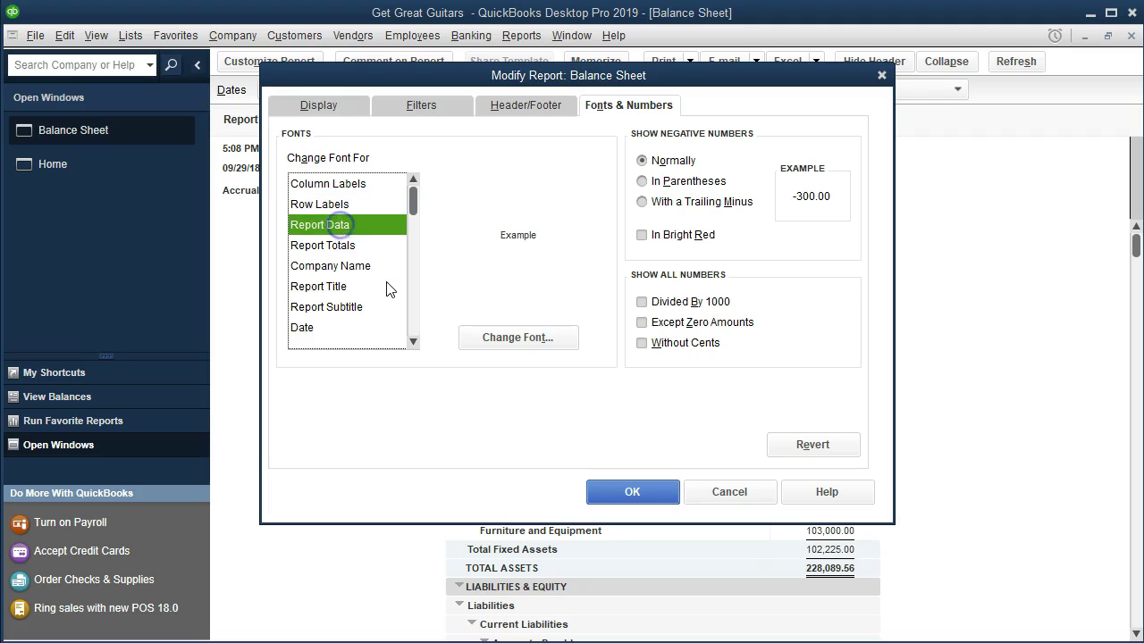
{"action": "left_click", "coordinate": [502, 340]}
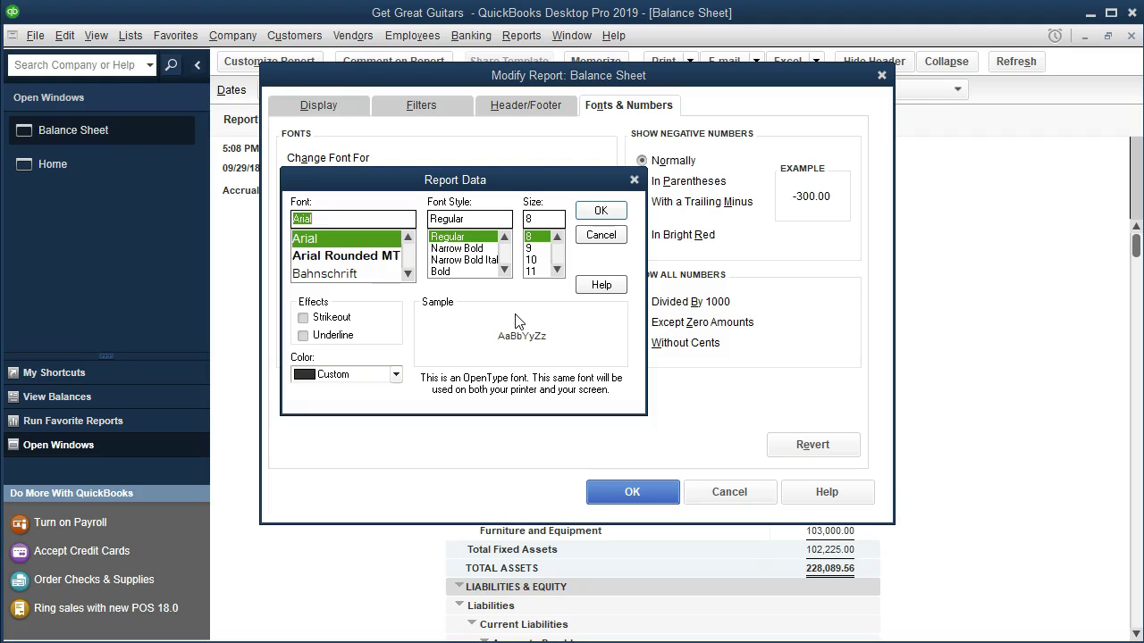
{"action": "left_click", "coordinate": [558, 236]}
Step: Set the Report Data font to Bernard MT Condensed Bold in Lime and confirm
{"action": "left_click", "coordinate": [409, 274]}
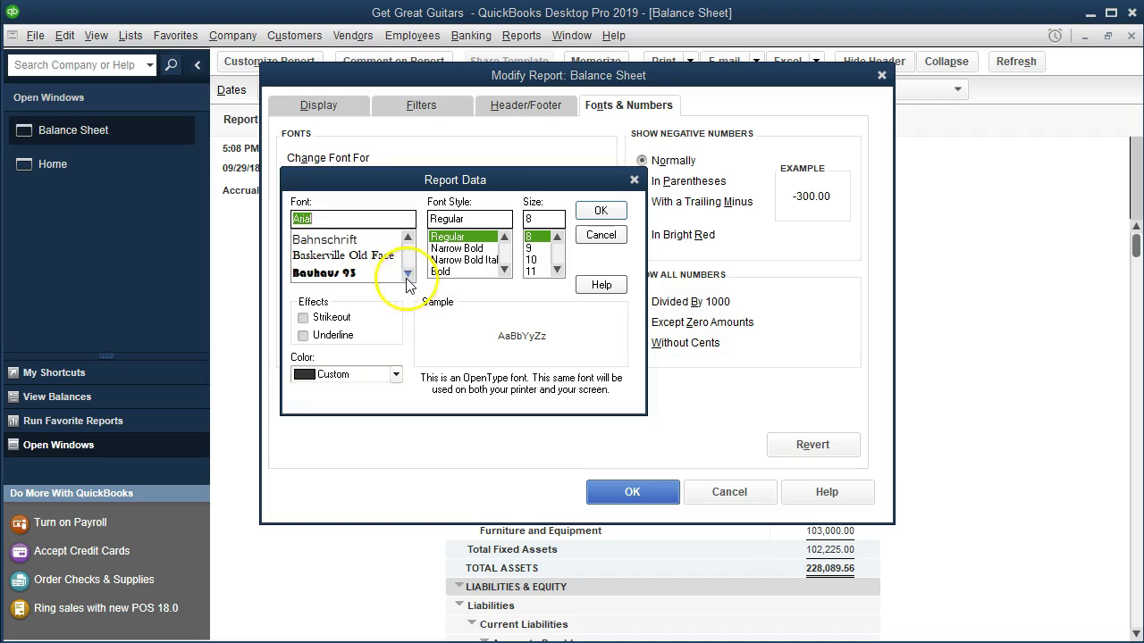
{"action": "left_click", "coordinate": [407, 274]}
{"action": "left_click", "coordinate": [353, 272]}
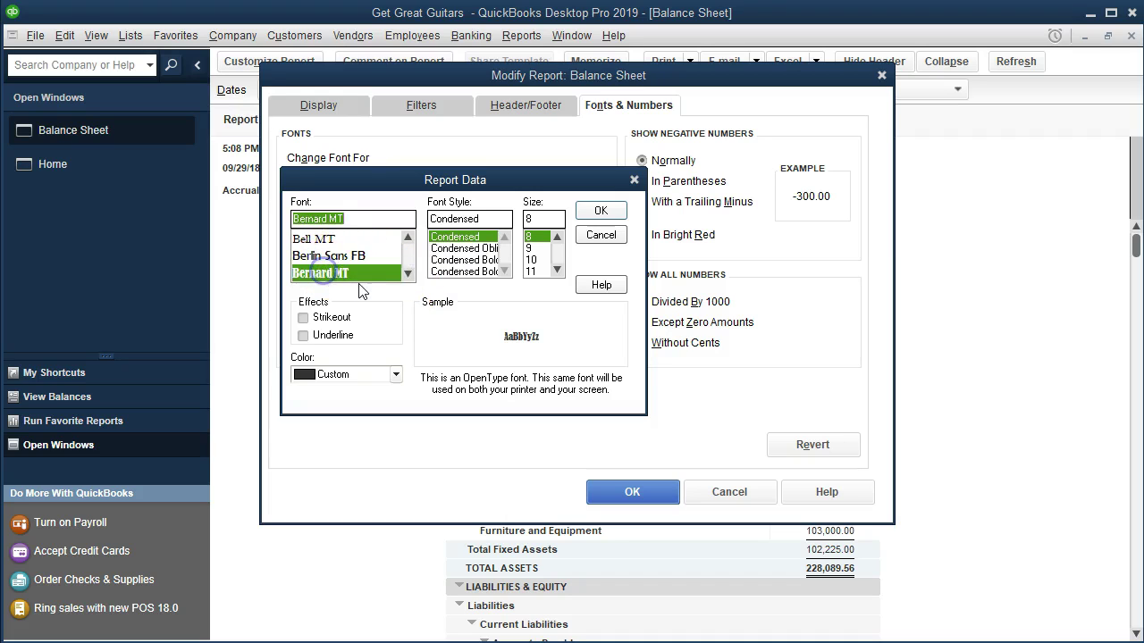
{"action": "left_click", "coordinate": [451, 236]}
{"action": "left_click", "coordinate": [396, 374]}
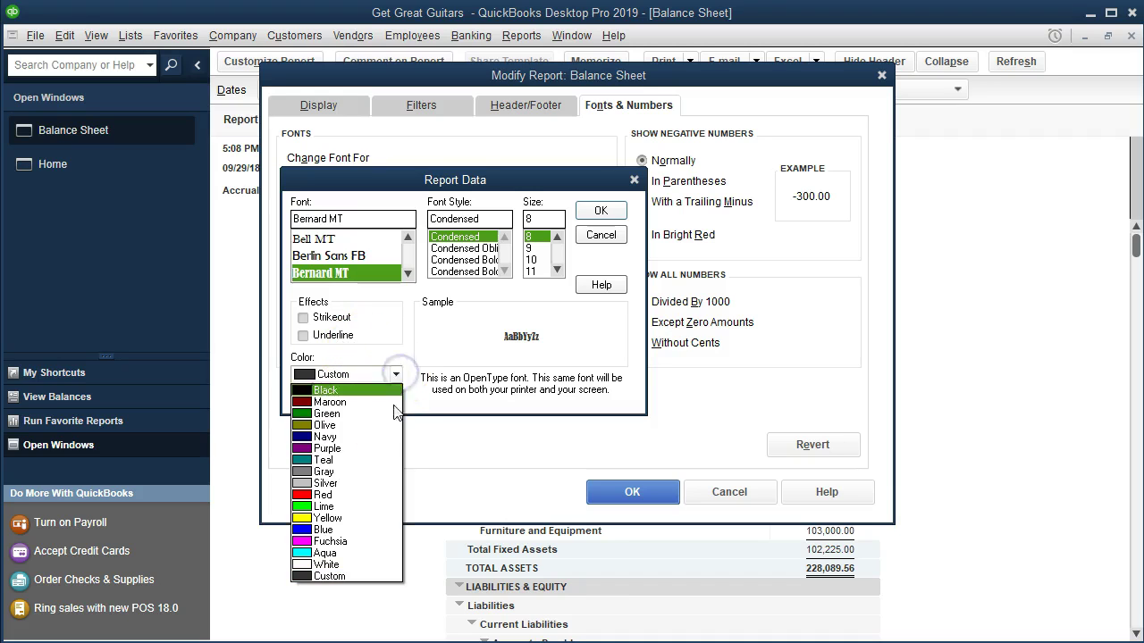
{"action": "left_click", "coordinate": [323, 507]}
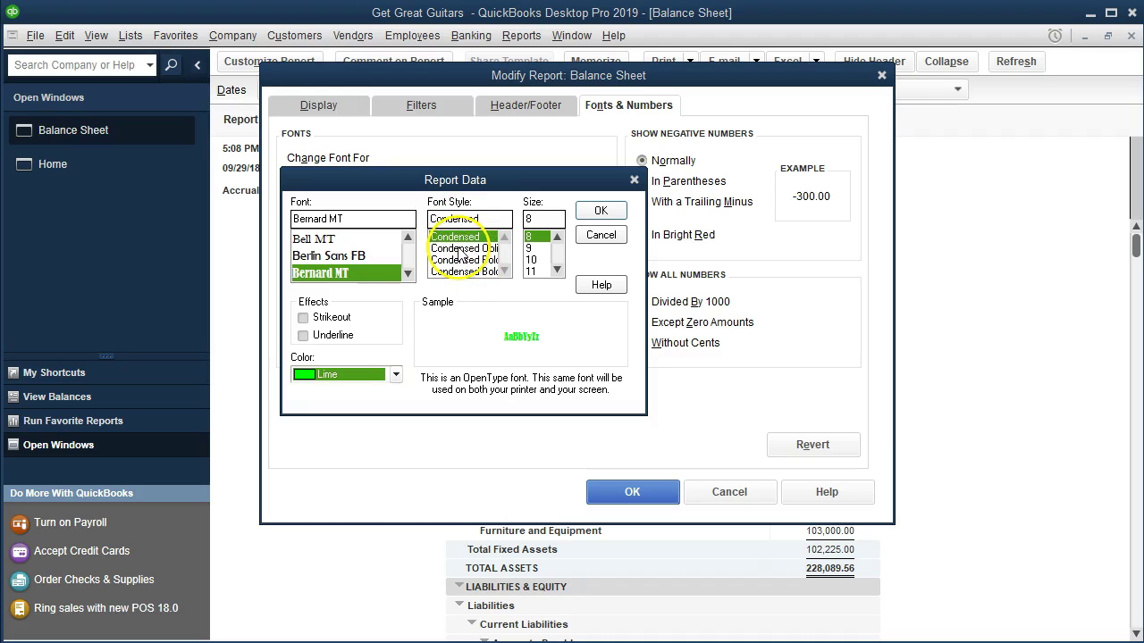
{"action": "left_click", "coordinate": [458, 250]}
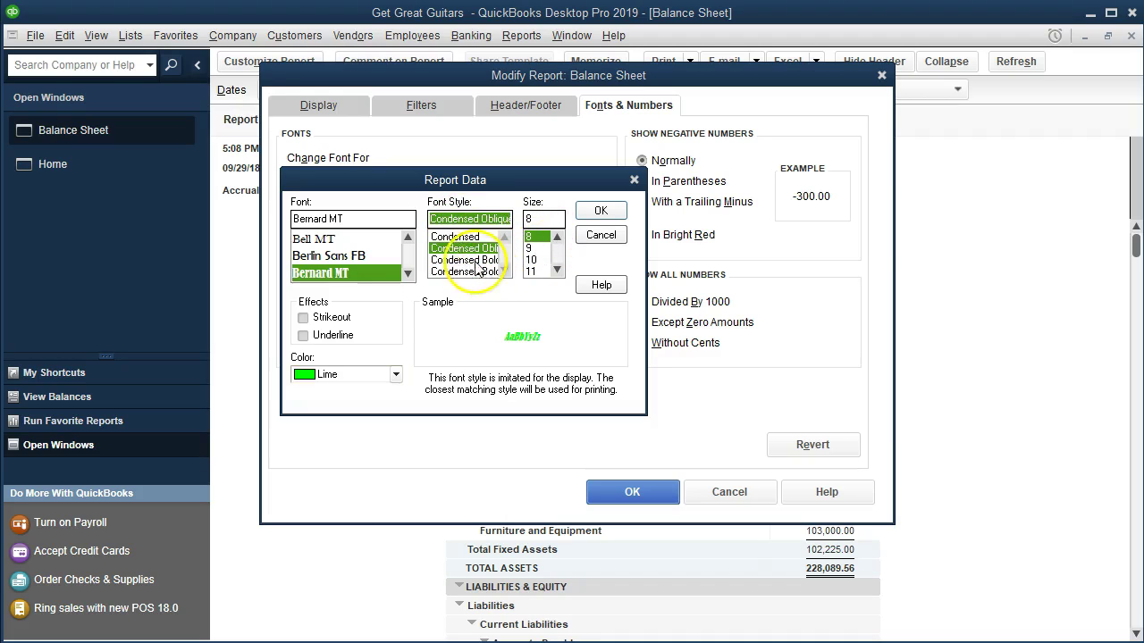
{"action": "left_click", "coordinate": [476, 261]}
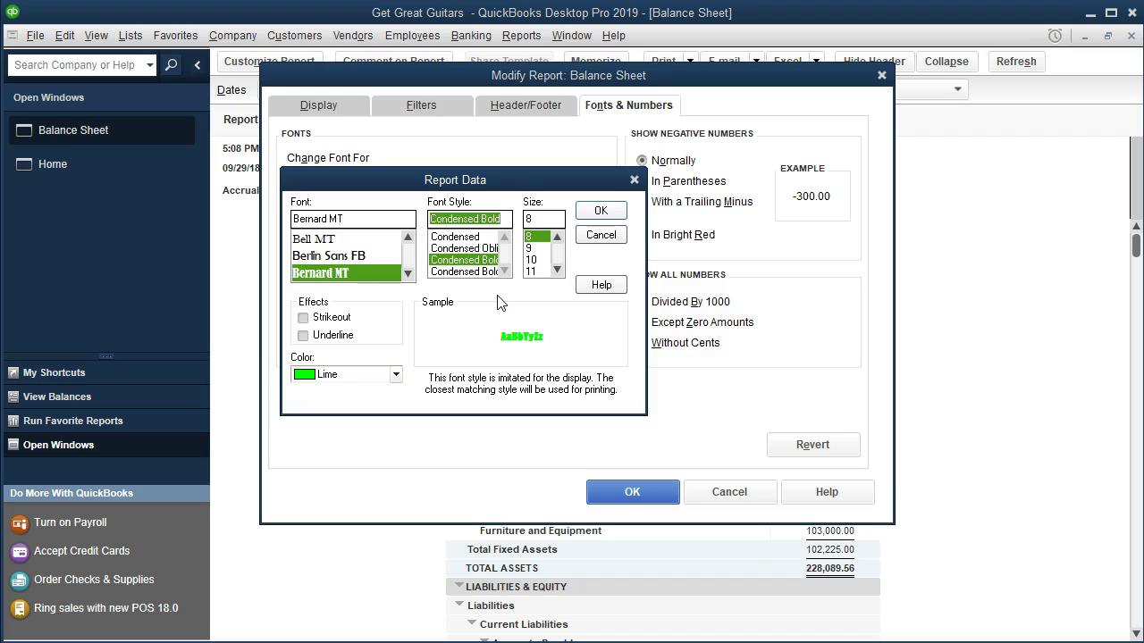
{"action": "left_click", "coordinate": [616, 221]}
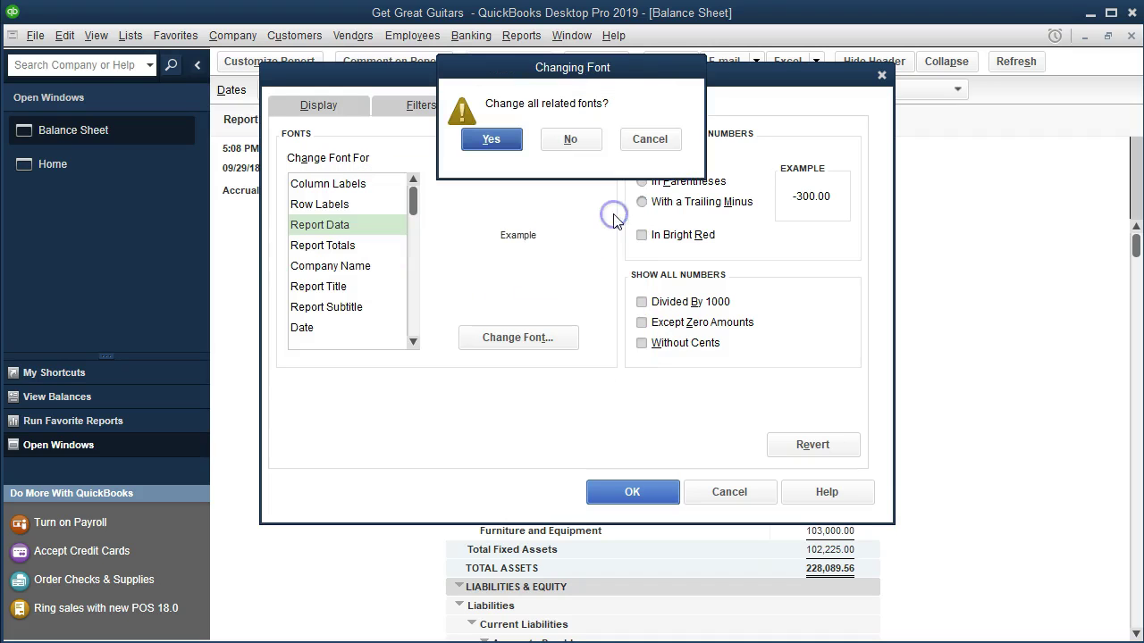
Step: Accept changing all related fonts and apply the lime Bernard MT lettering to the report
{"action": "left_click", "coordinate": [507, 141]}
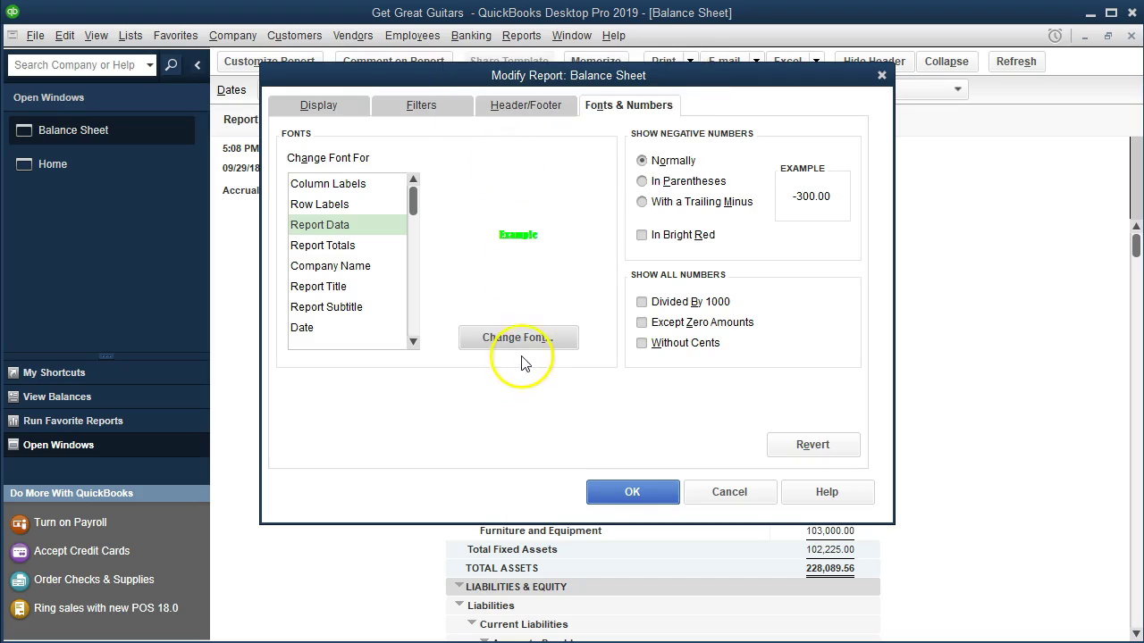
{"action": "left_click", "coordinate": [631, 492]}
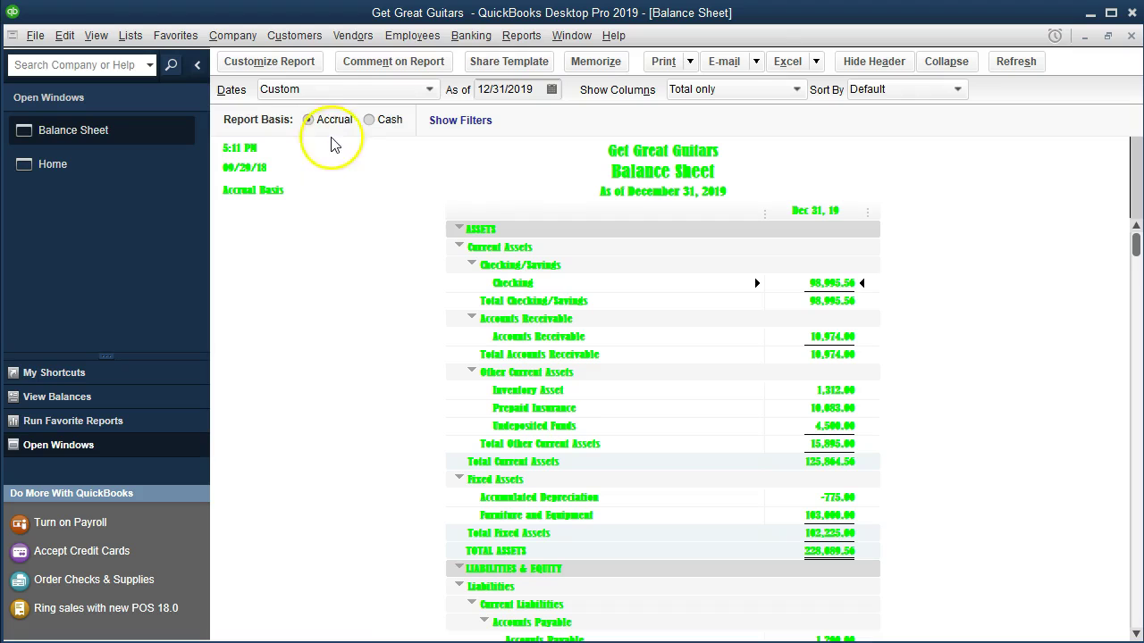
Step: Set the Column Labels font colour to Navy in Fonts & Numbers
{"action": "left_click", "coordinate": [295, 65]}
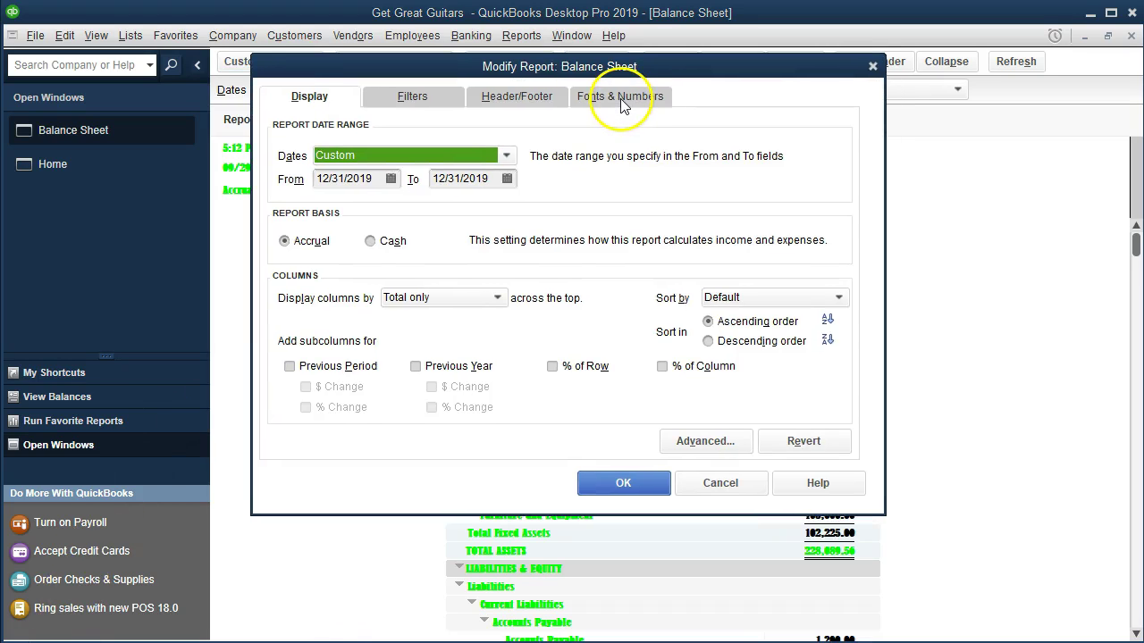
{"action": "left_click", "coordinate": [623, 98]}
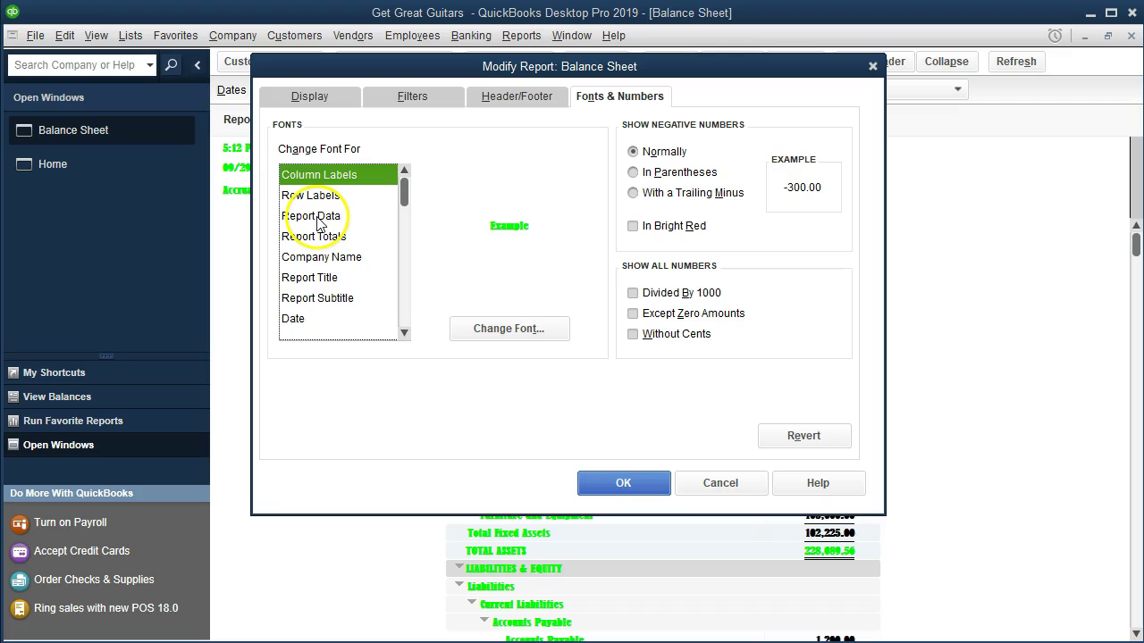
{"action": "left_click", "coordinate": [464, 332]}
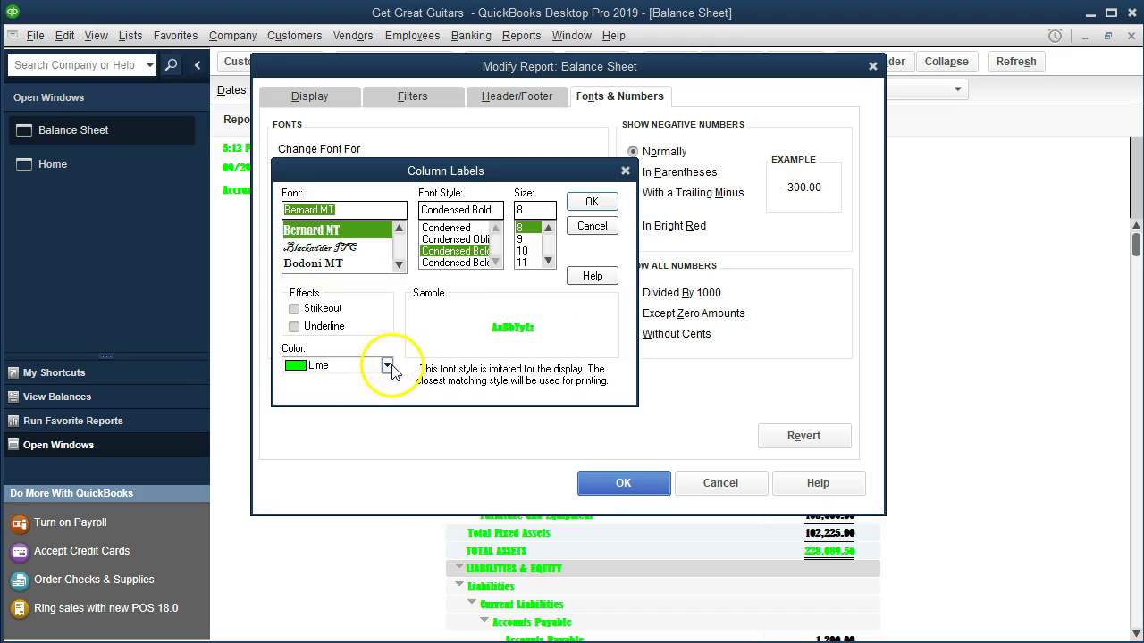
{"action": "left_click", "coordinate": [386, 365]}
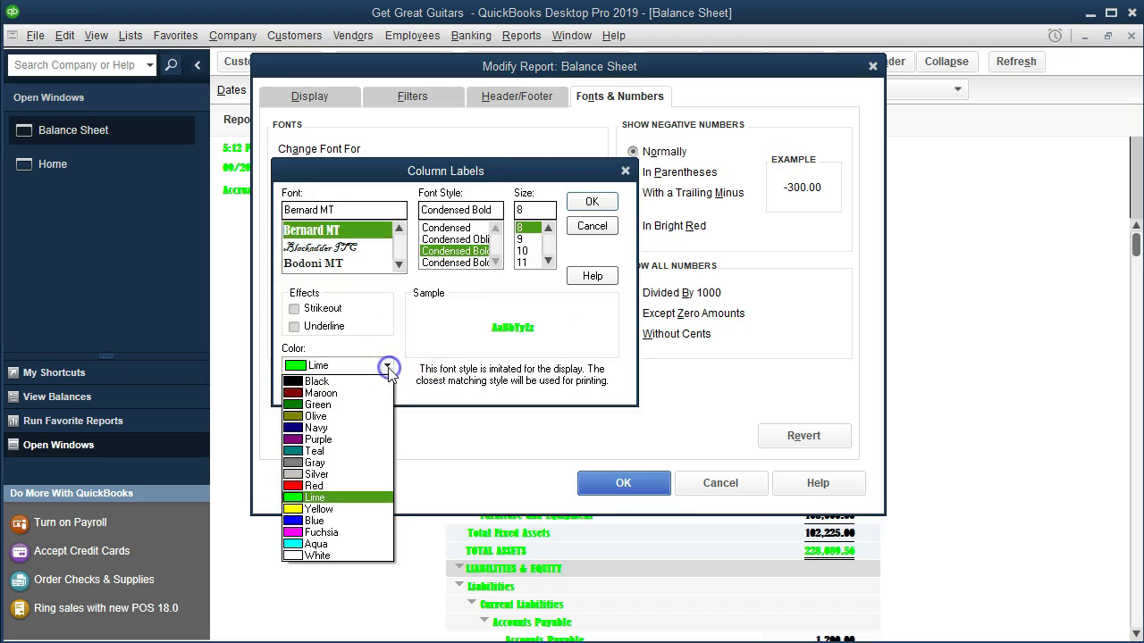
{"action": "left_click", "coordinate": [363, 439]}
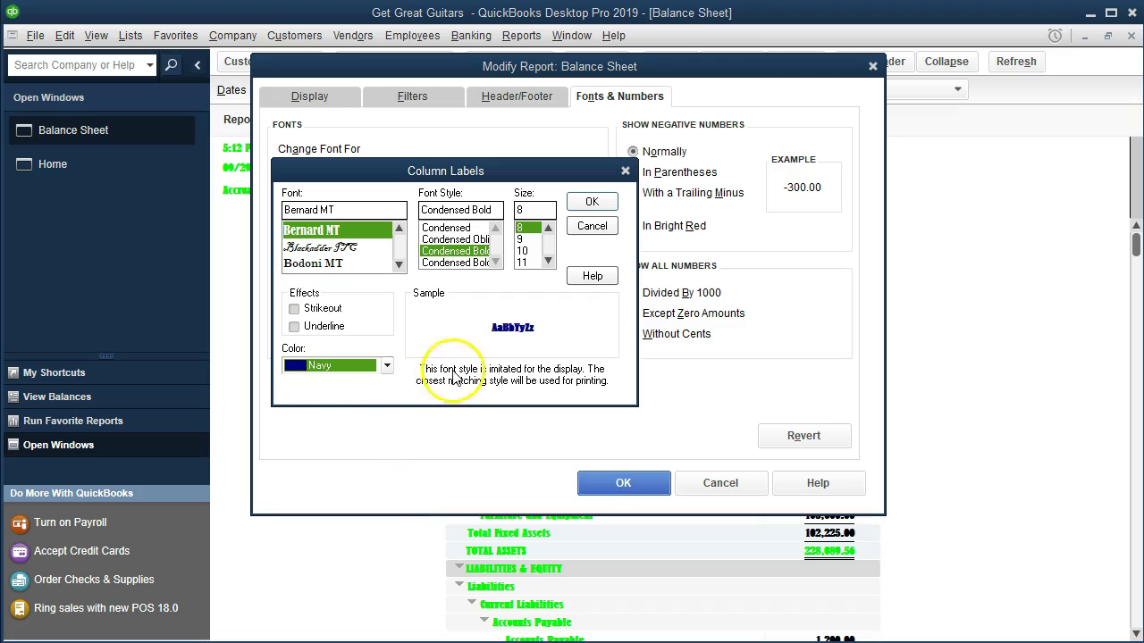
{"action": "left_click", "coordinate": [591, 202]}
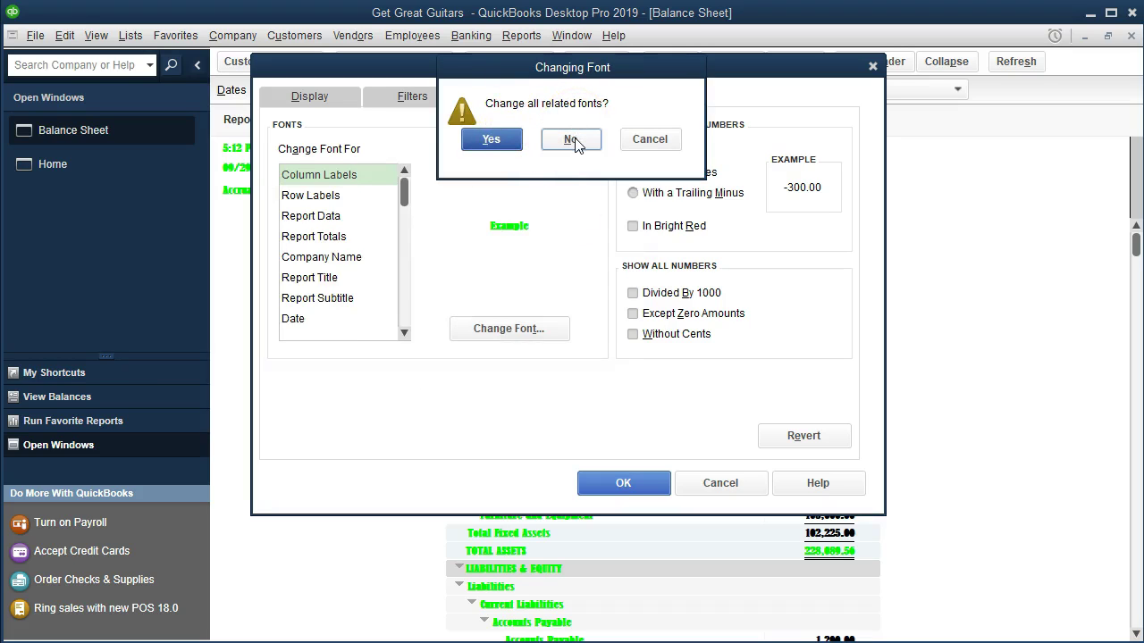
Step: Limit the navy change to column labels only, apply it, and scroll to check the report
{"action": "left_click", "coordinate": [574, 141]}
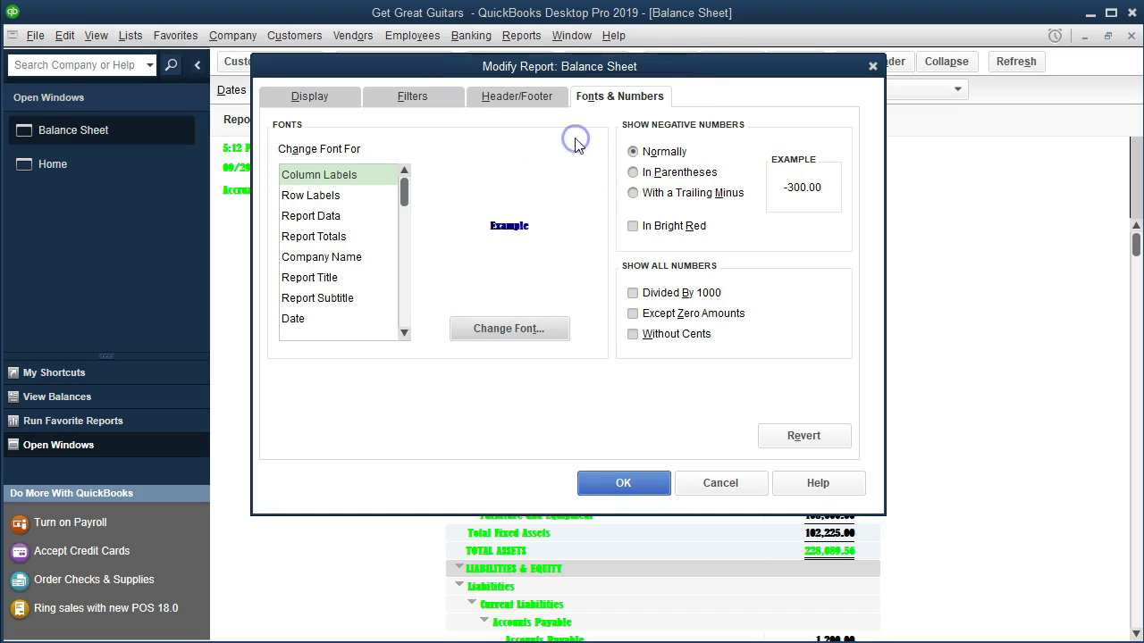
{"action": "left_click", "coordinate": [633, 483]}
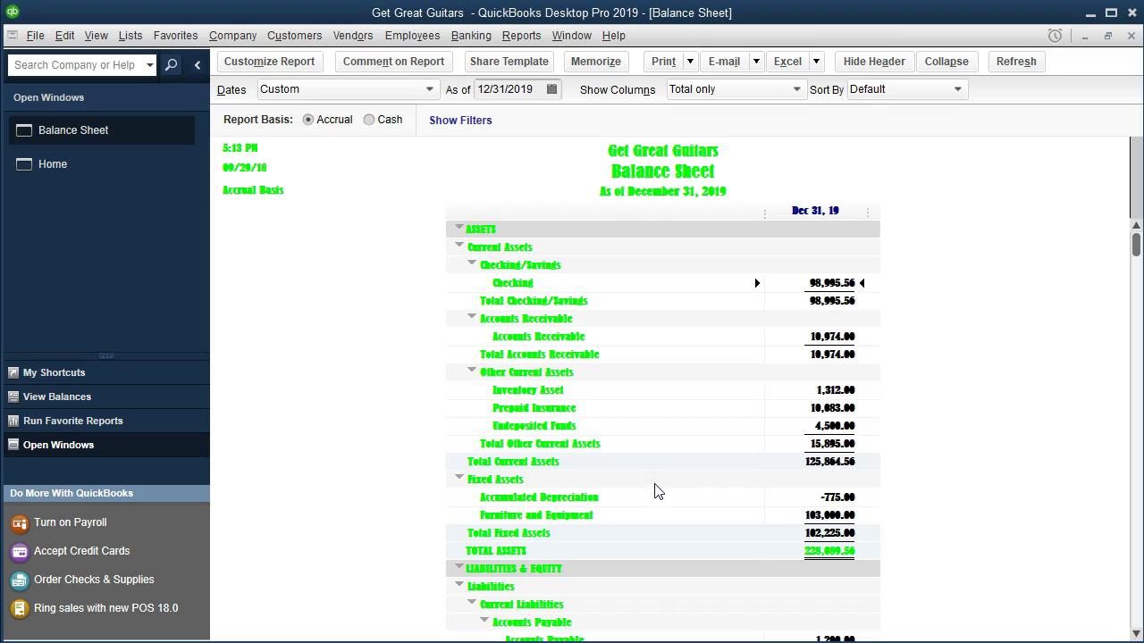
{"action": "scroll", "coordinate": [655, 491], "scroll_direction": "down", "scroll_amount": 2}
{"action": "scroll", "coordinate": [654, 491], "scroll_direction": "down", "scroll_amount": 1}
{"action": "scroll", "coordinate": [655, 490], "scroll_direction": "down", "scroll_amount": 4}
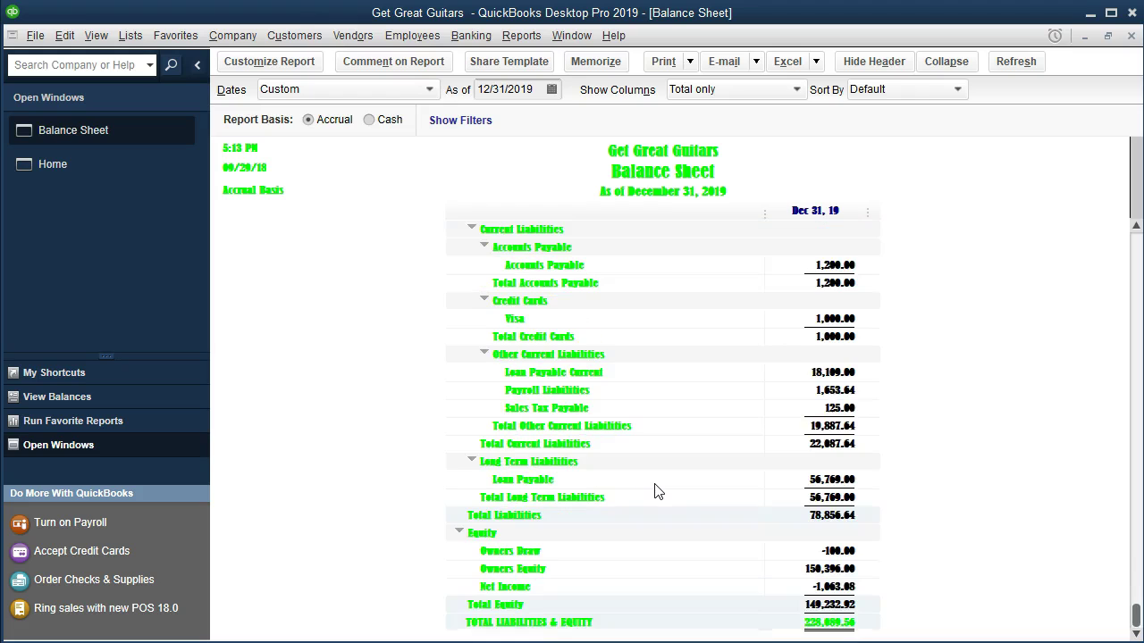
{"action": "scroll", "coordinate": [654, 491], "scroll_direction": "up", "scroll_amount": 6}
{"action": "scroll", "coordinate": [625, 492], "scroll_direction": "up", "scroll_amount": 1}
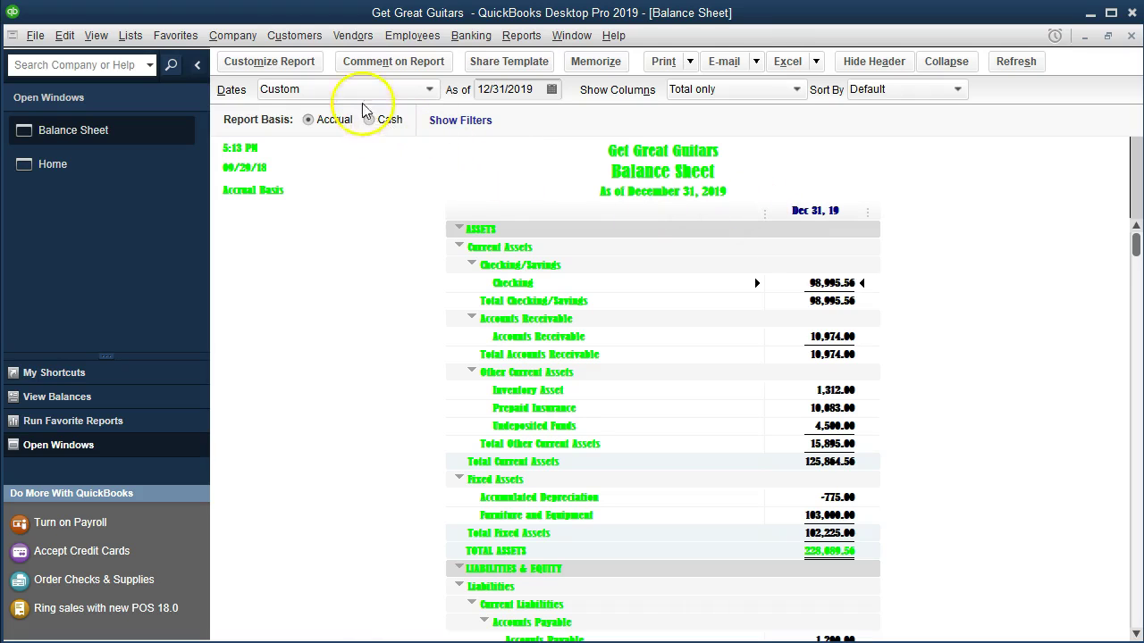
Step: Format negative numbers In Parentheses and In Bright Red, and apply to the Balance Sheet
{"action": "left_click", "coordinate": [308, 61]}
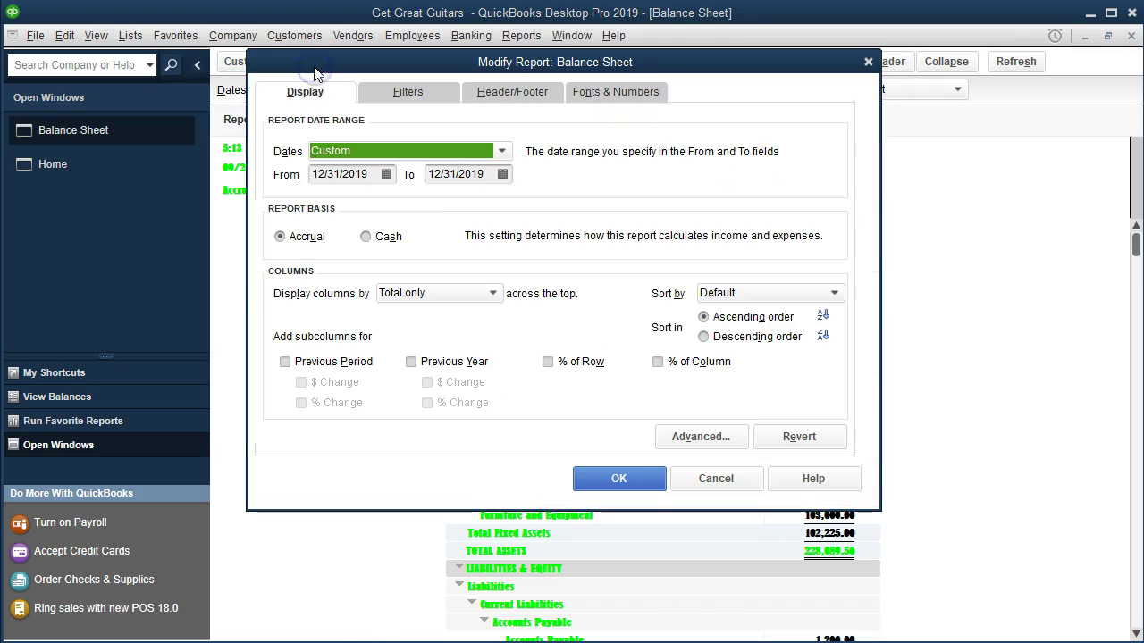
{"action": "left_click", "coordinate": [613, 93]}
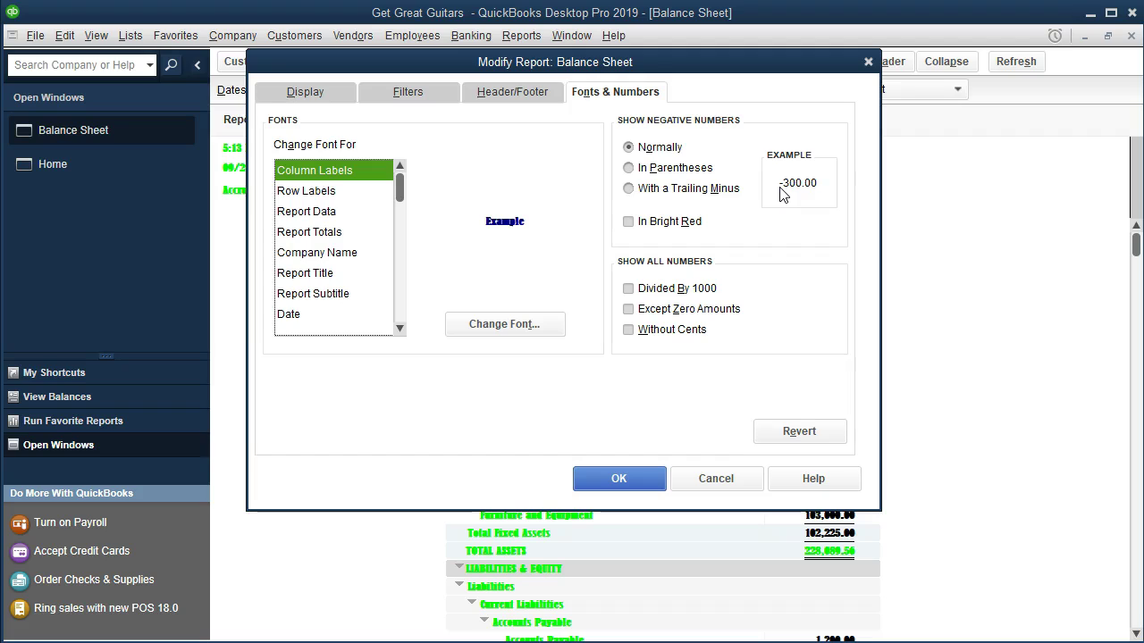
{"action": "left_click", "coordinate": [628, 167]}
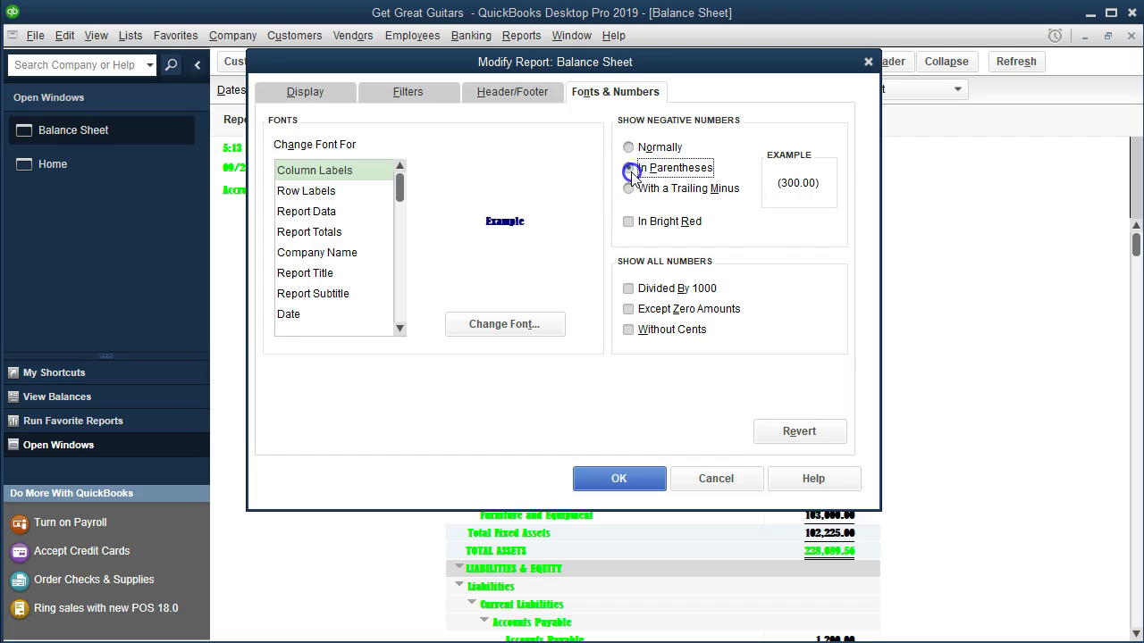
{"action": "left_click", "coordinate": [751, 193]}
{"action": "left_click", "coordinate": [630, 188]}
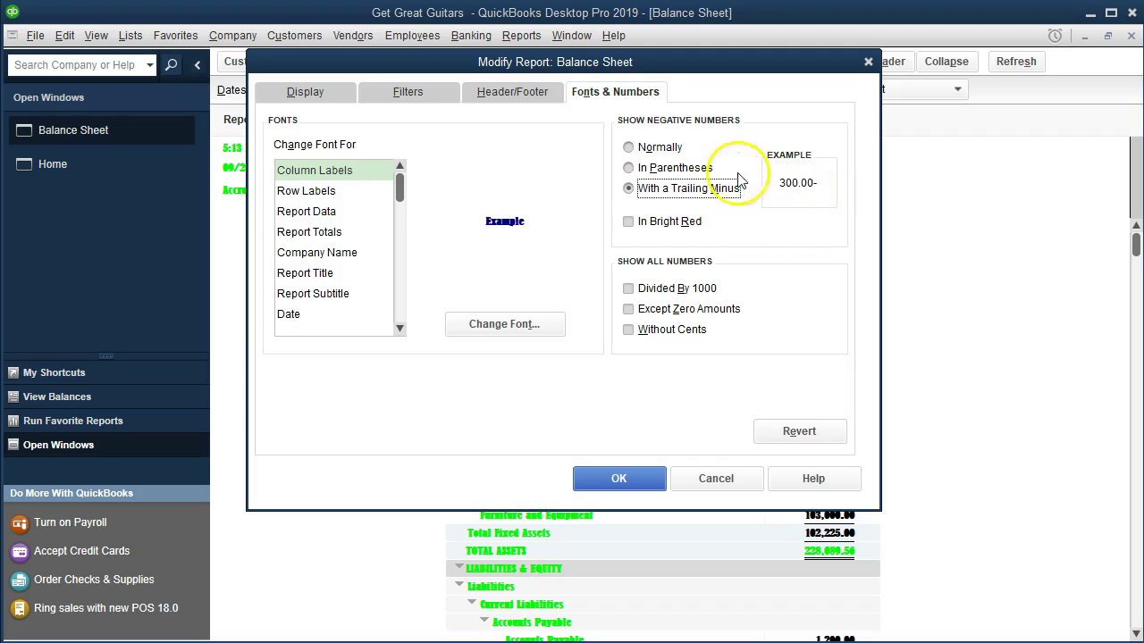
{"action": "left_click", "coordinate": [662, 170]}
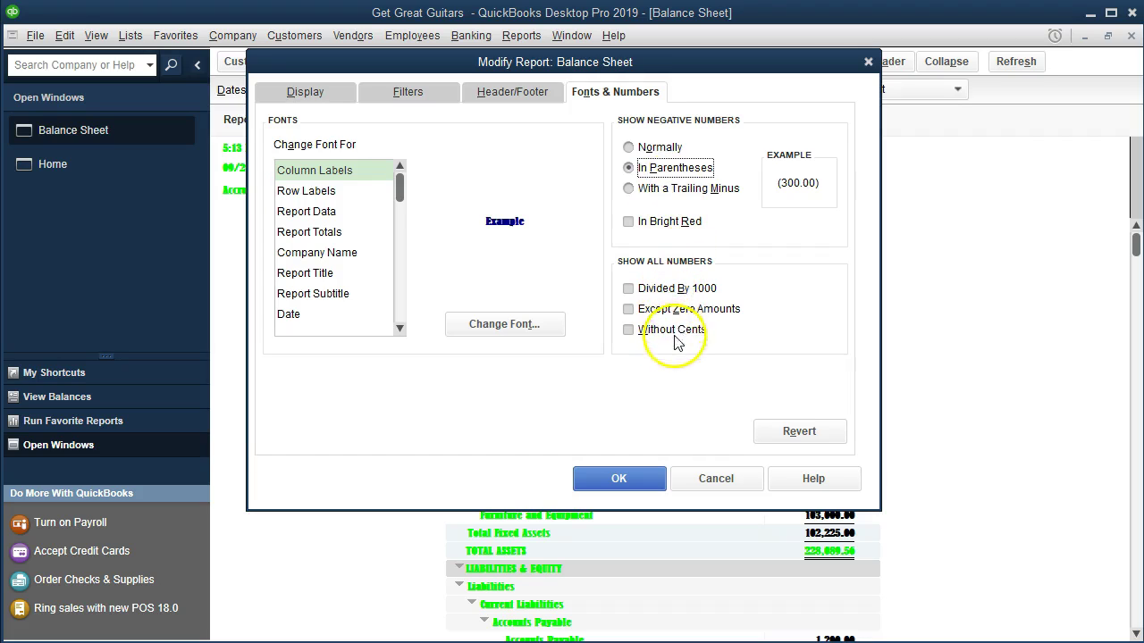
{"action": "left_click", "coordinate": [628, 222]}
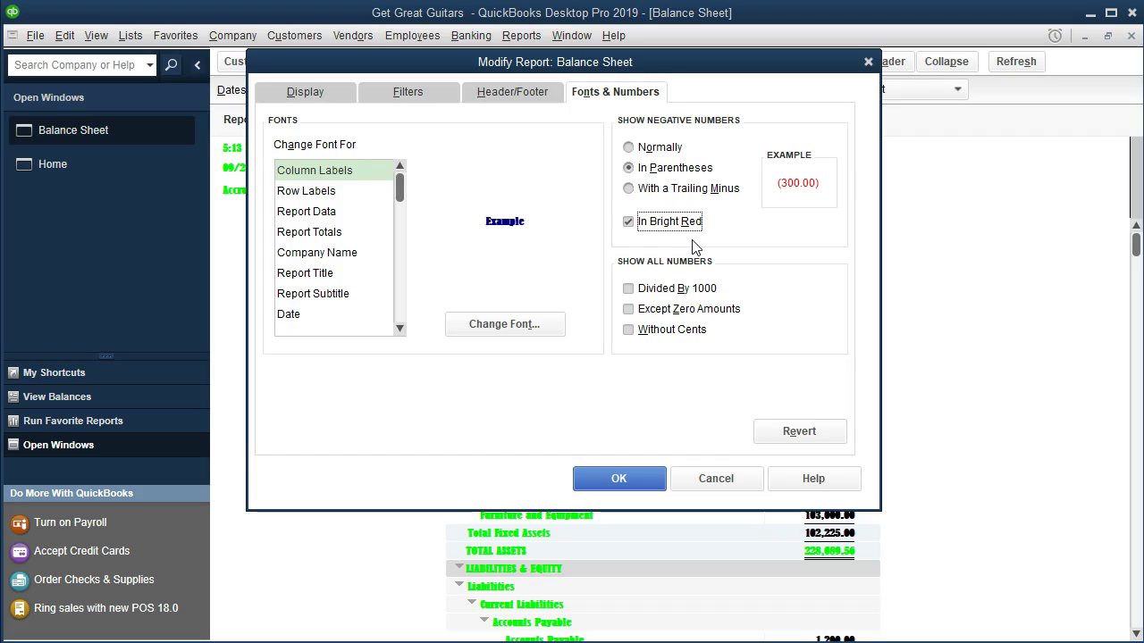
{"action": "left_click", "coordinate": [649, 476]}
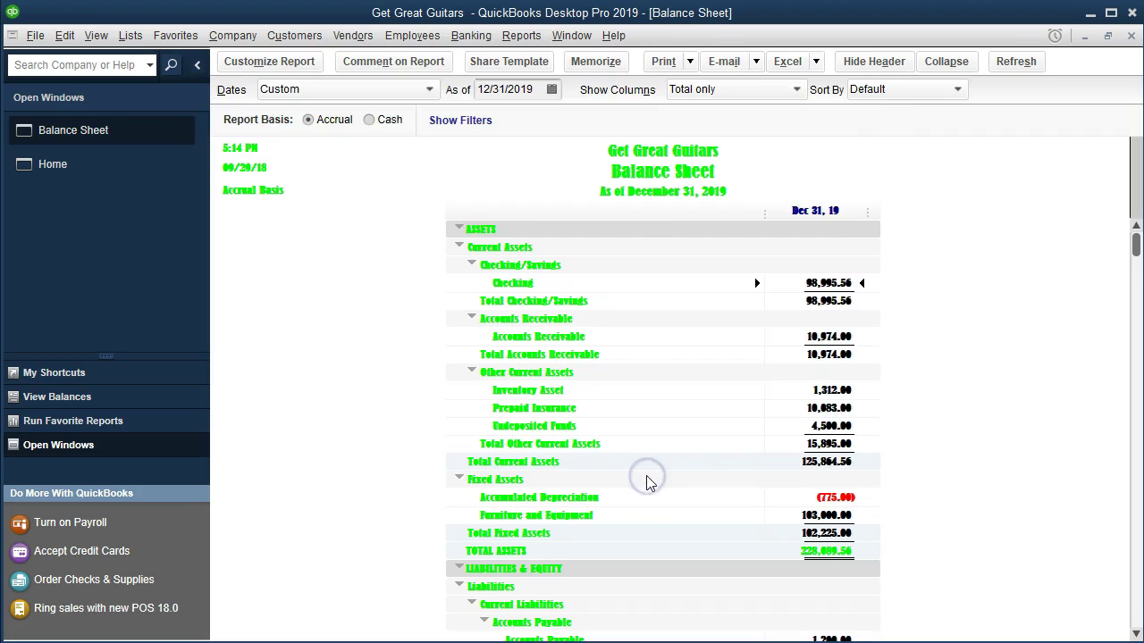
{"action": "scroll", "coordinate": [697, 487], "scroll_direction": "down", "scroll_amount": 1}
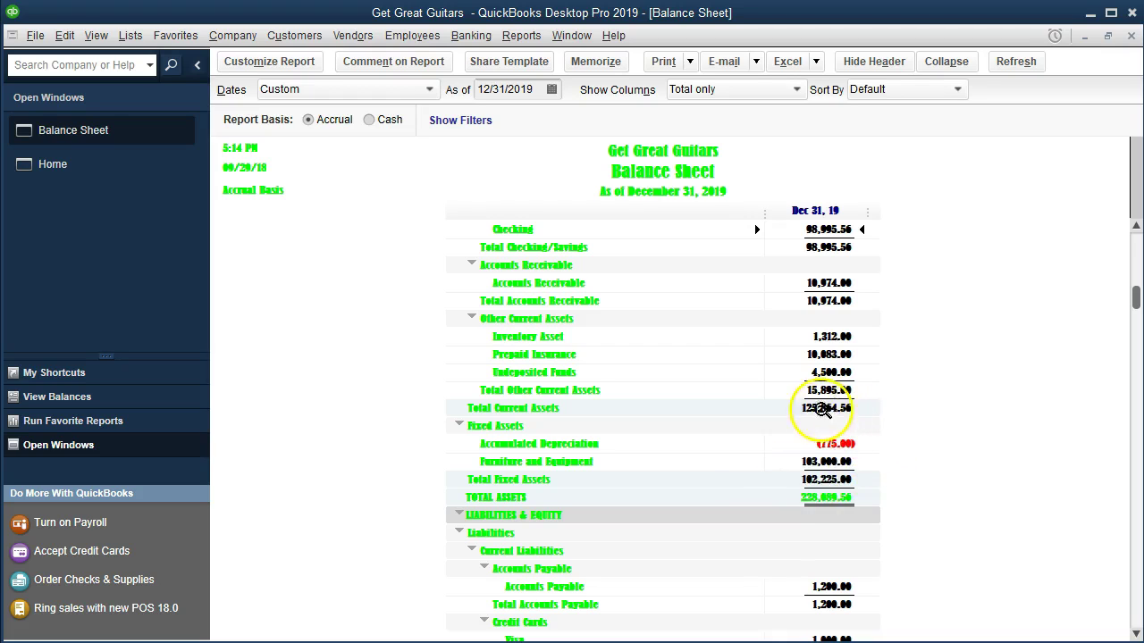
{"action": "left_click_drag", "start_coordinate": [792, 453], "coordinate": [864, 471]}
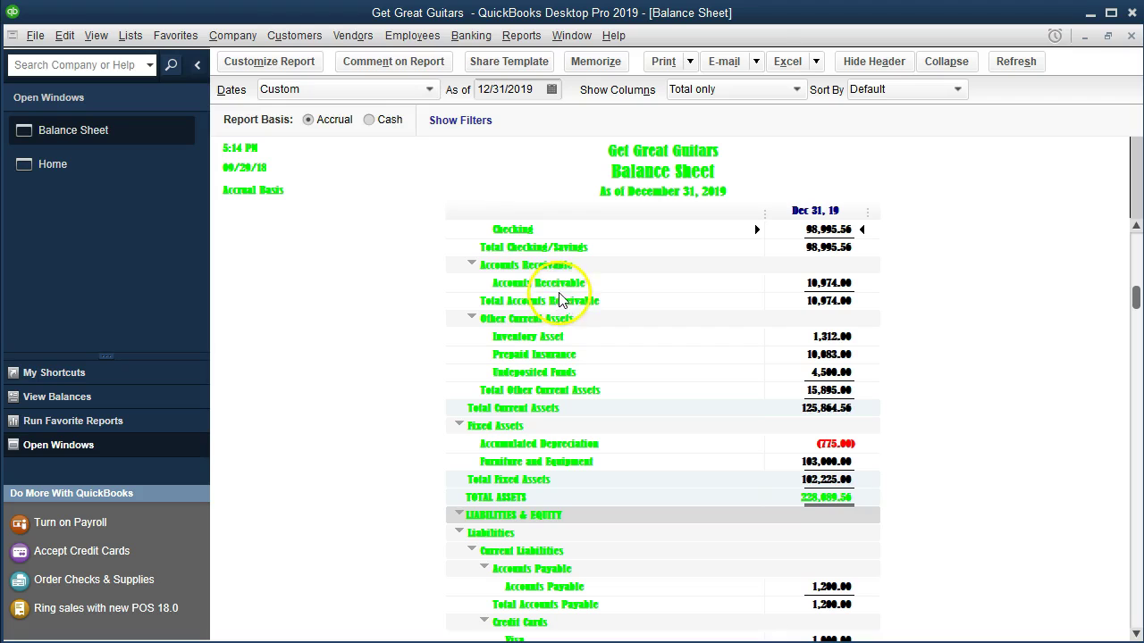
Step: Tick Divided By 1000 on the Fonts & Numbers tab of Customize Report
{"action": "left_click", "coordinate": [314, 66]}
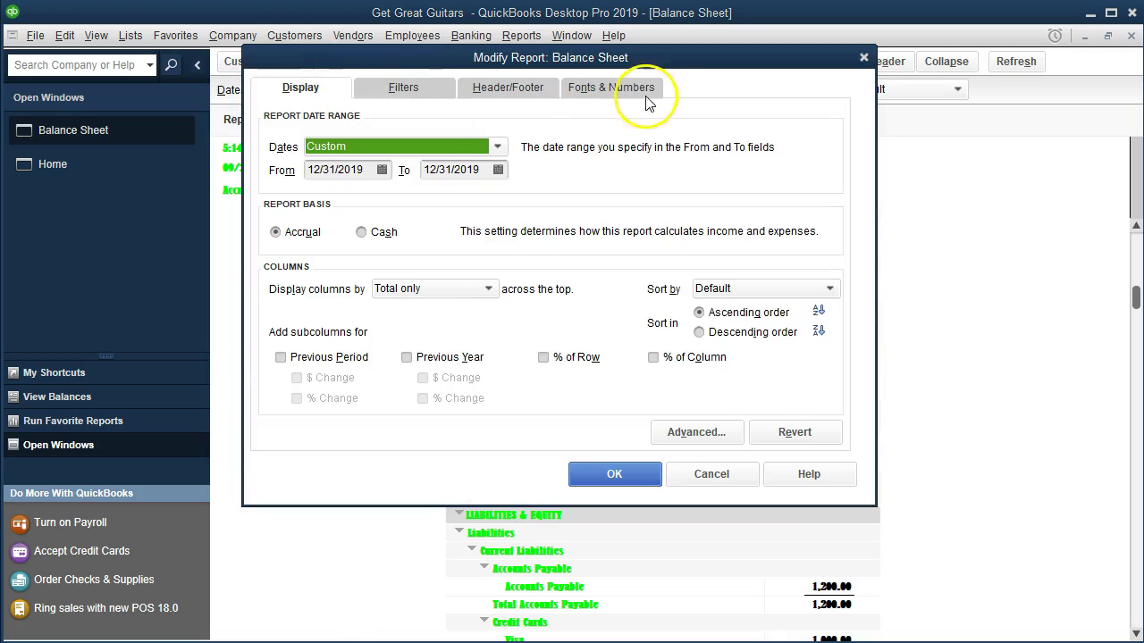
{"action": "left_click", "coordinate": [636, 88]}
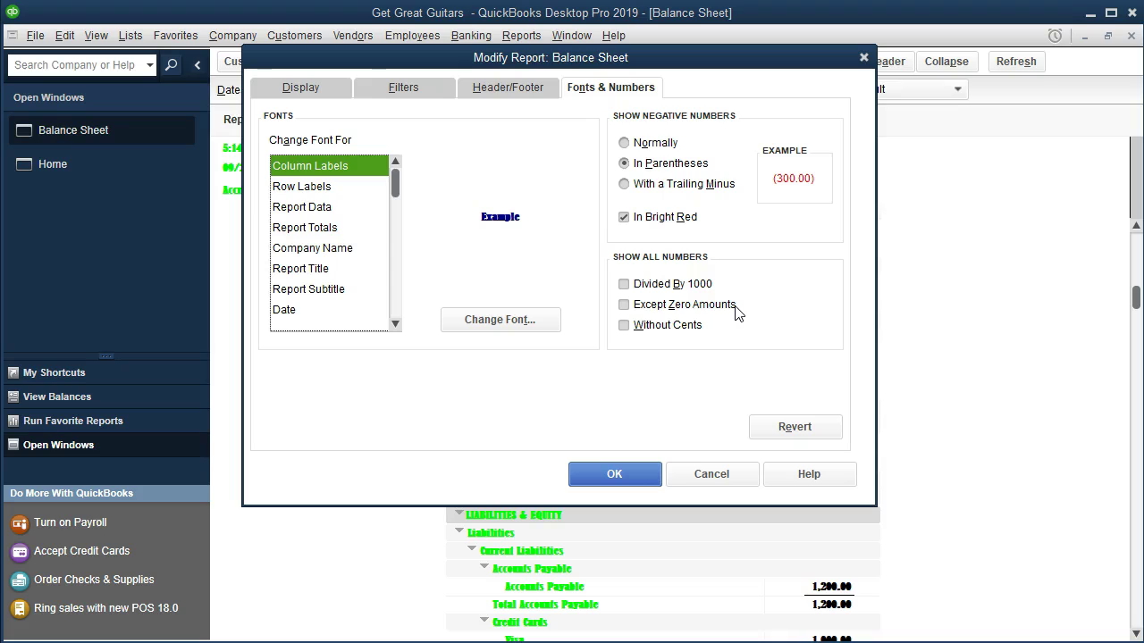
{"action": "left_click", "coordinate": [624, 284]}
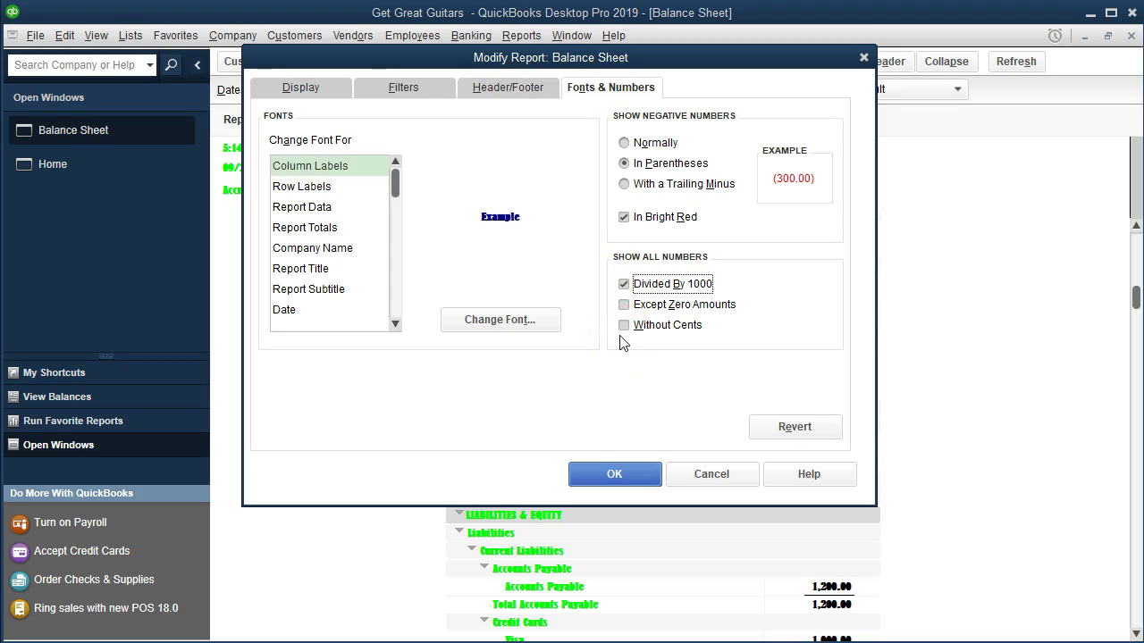
Step: Apply the Divided By 1000 setting so total assets read 228.1
{"action": "left_click", "coordinate": [624, 474]}
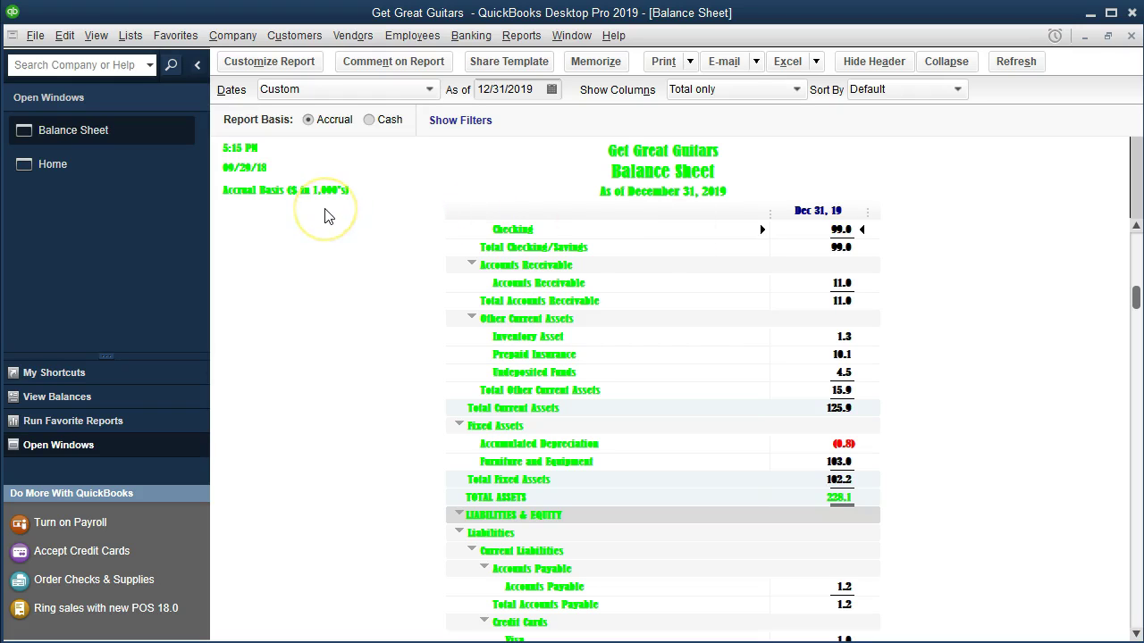
Step: Untick Divided By 1000, tick Except Zero Amounts, and apply to the report
{"action": "left_click", "coordinate": [307, 69]}
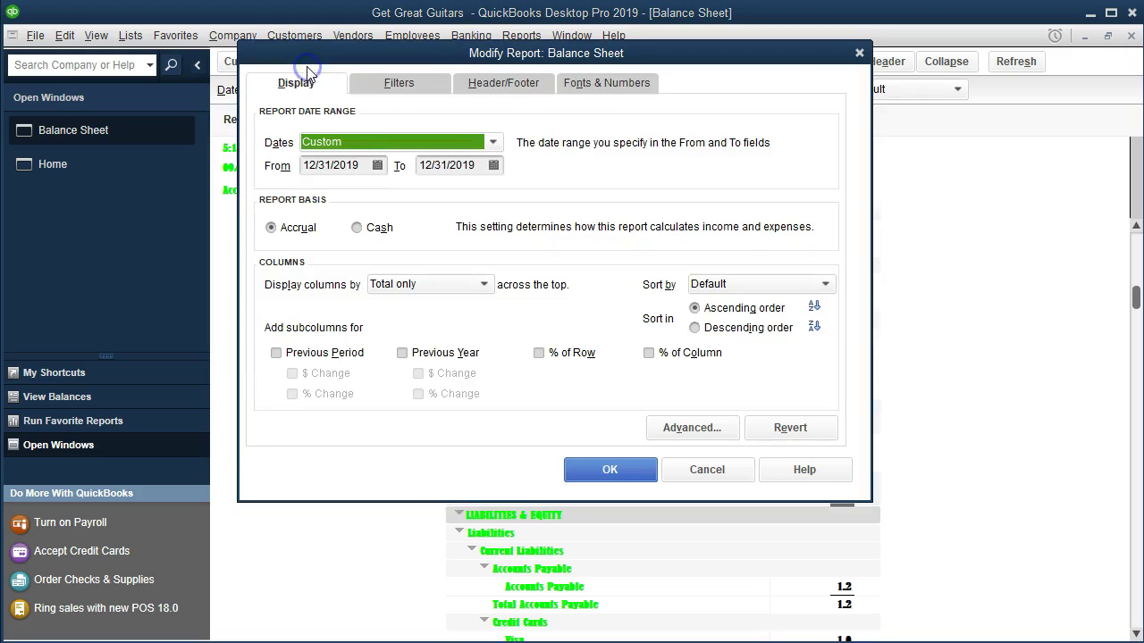
{"action": "left_click", "coordinate": [579, 93]}
{"action": "left_click", "coordinate": [618, 281]}
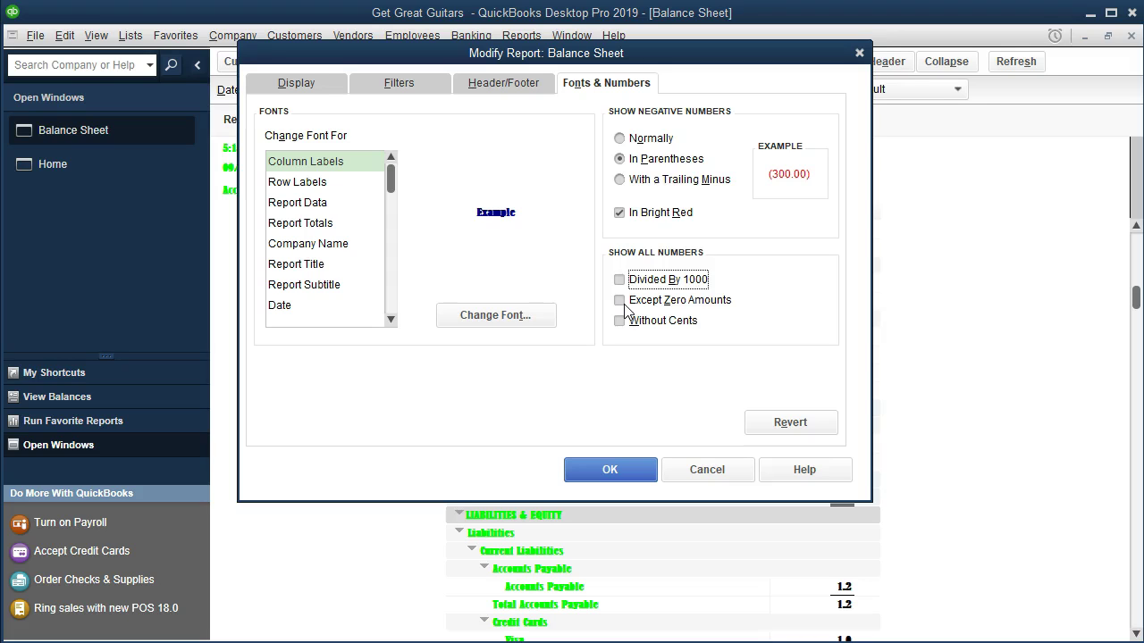
{"action": "left_click", "coordinate": [624, 303]}
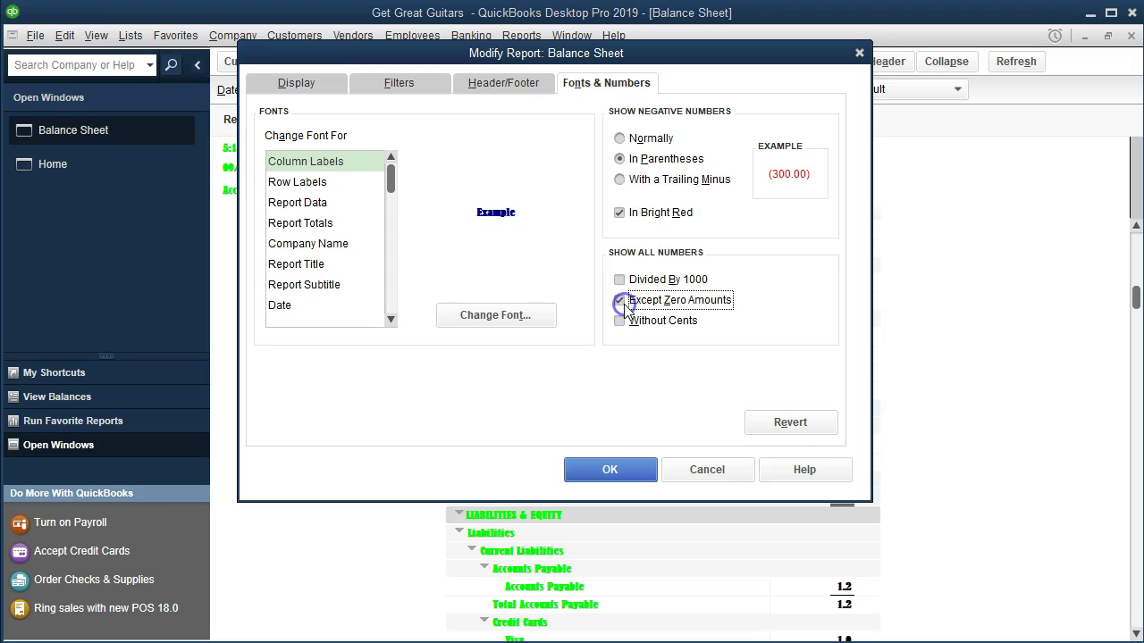
{"action": "left_click", "coordinate": [628, 470]}
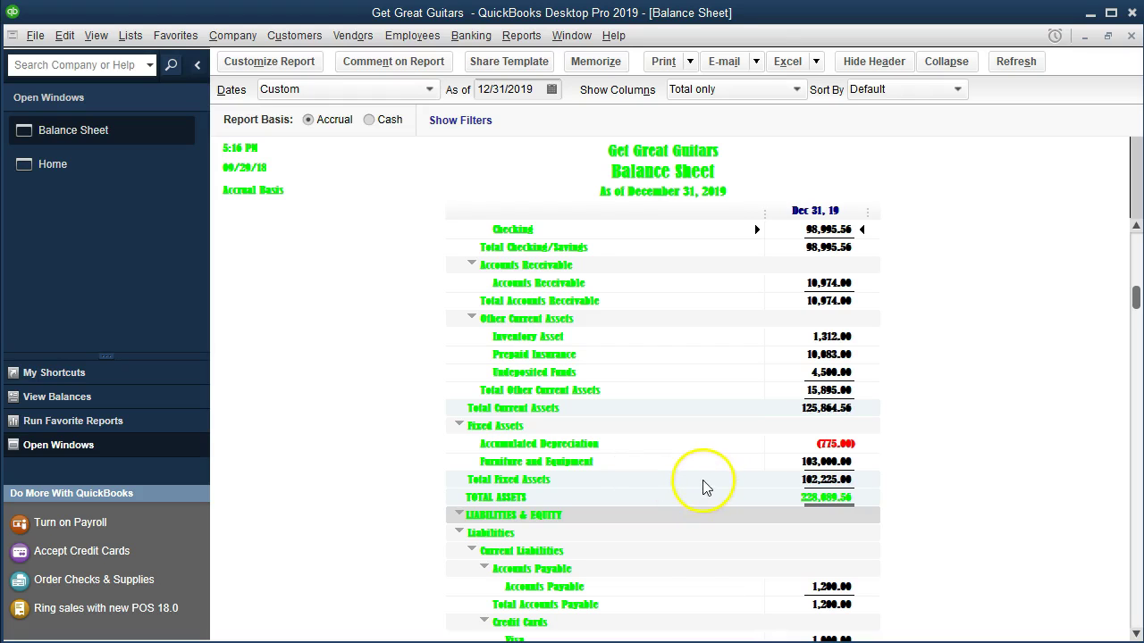
{"action": "scroll", "coordinate": [702, 483], "scroll_direction": "down", "scroll_amount": 1}
{"action": "scroll", "coordinate": [742, 473], "scroll_direction": "up", "scroll_amount": 2}
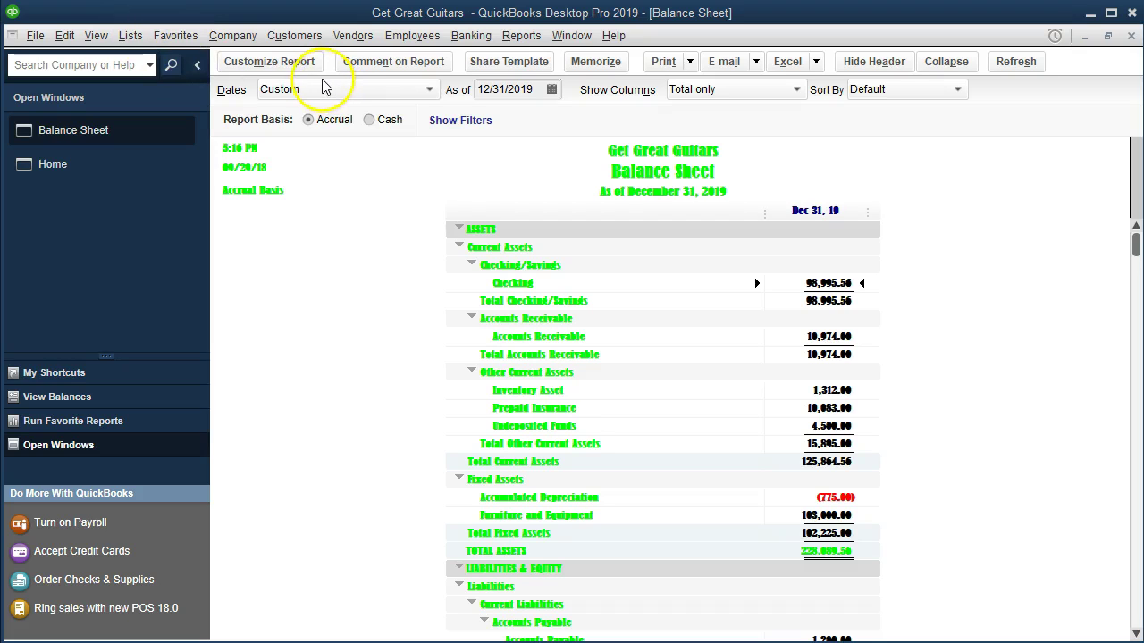
Step: Untick Except Zero Amounts, tick Without Cents, and apply so total assets show 228,090
{"action": "left_click", "coordinate": [298, 60]}
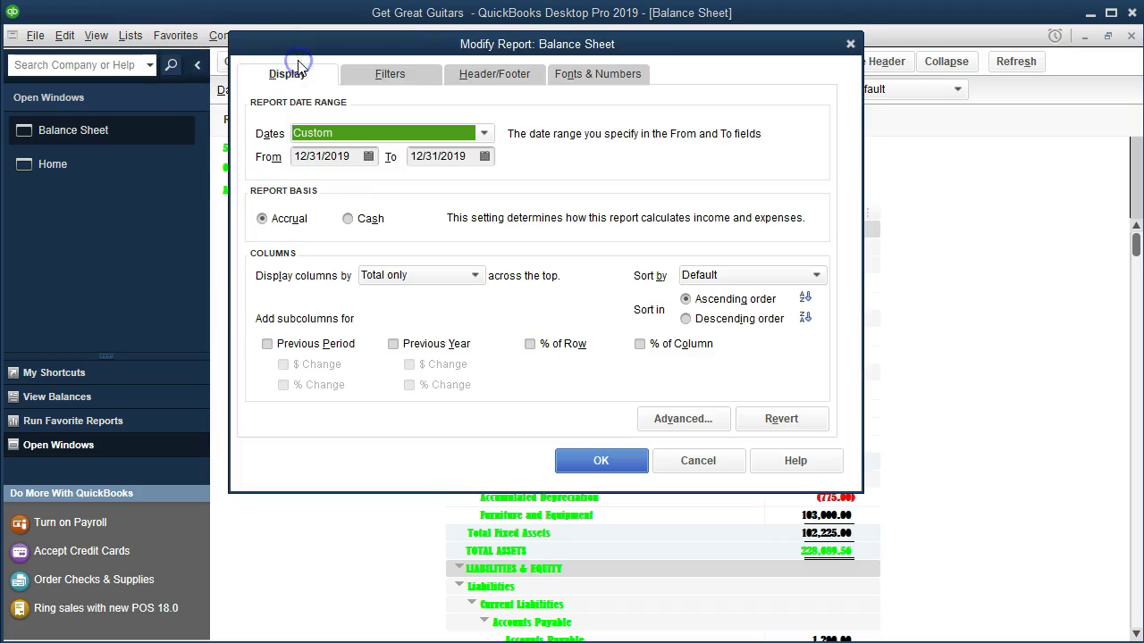
{"action": "left_click", "coordinate": [574, 77]}
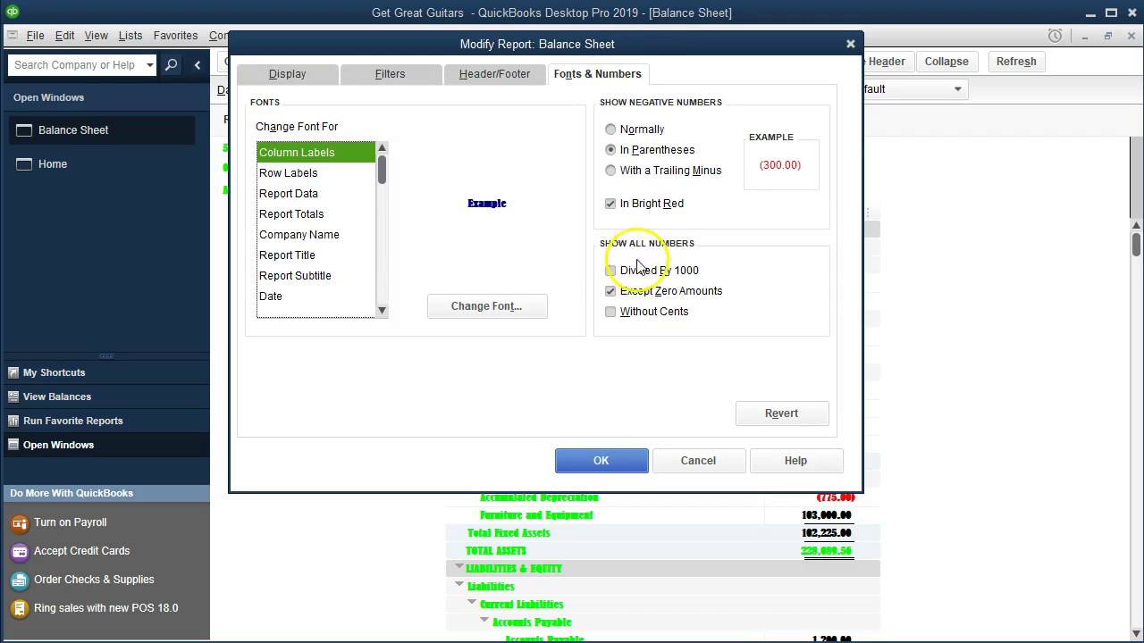
{"action": "left_click", "coordinate": [609, 292]}
{"action": "left_click", "coordinate": [611, 312]}
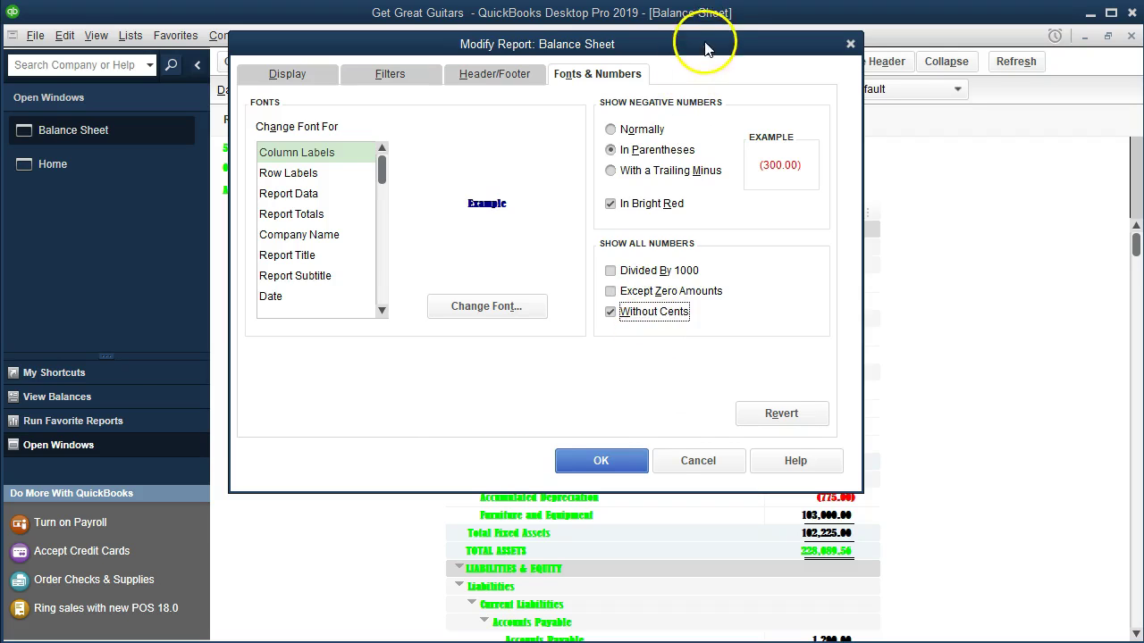
{"action": "left_click_drag", "start_coordinate": [707, 47], "coordinate": [639, 83]}
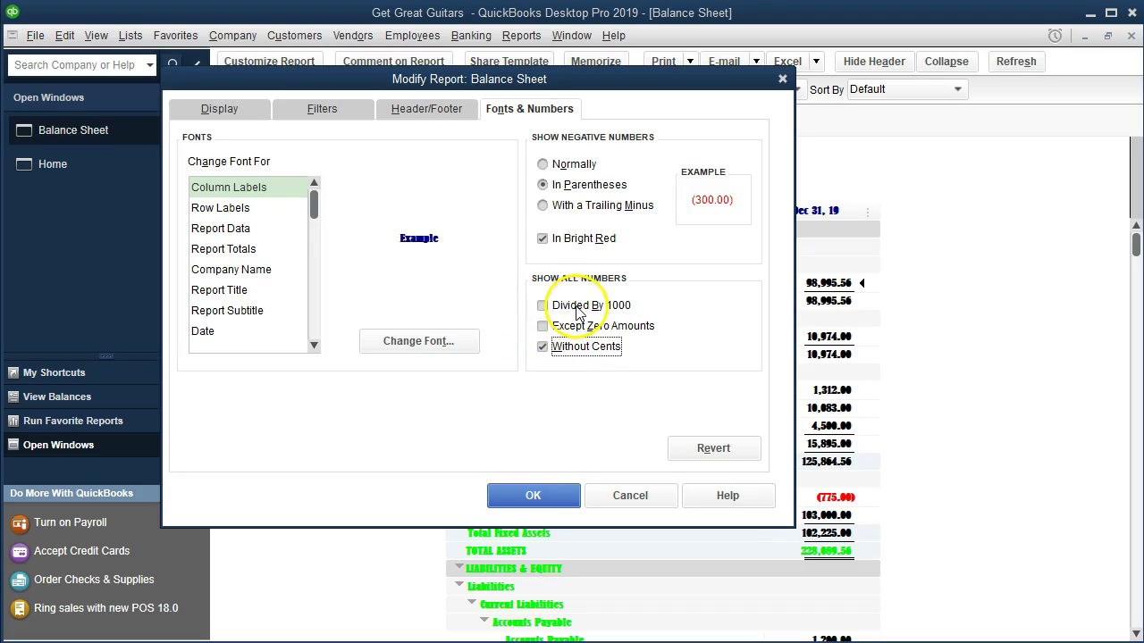
{"action": "left_click", "coordinate": [543, 347]}
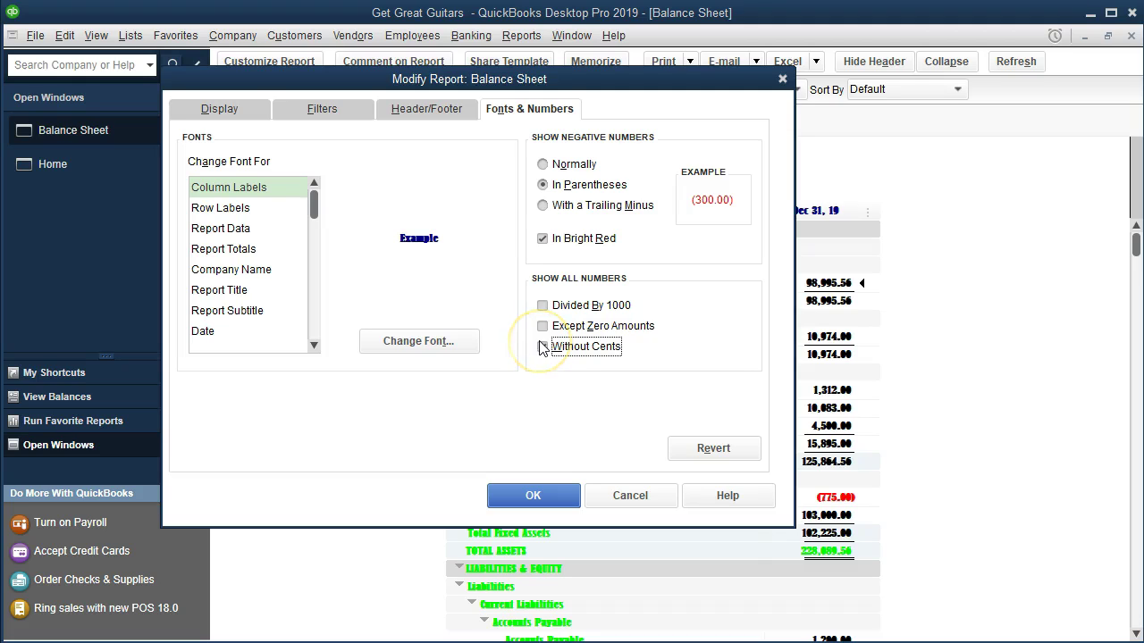
{"action": "left_click", "coordinate": [542, 347]}
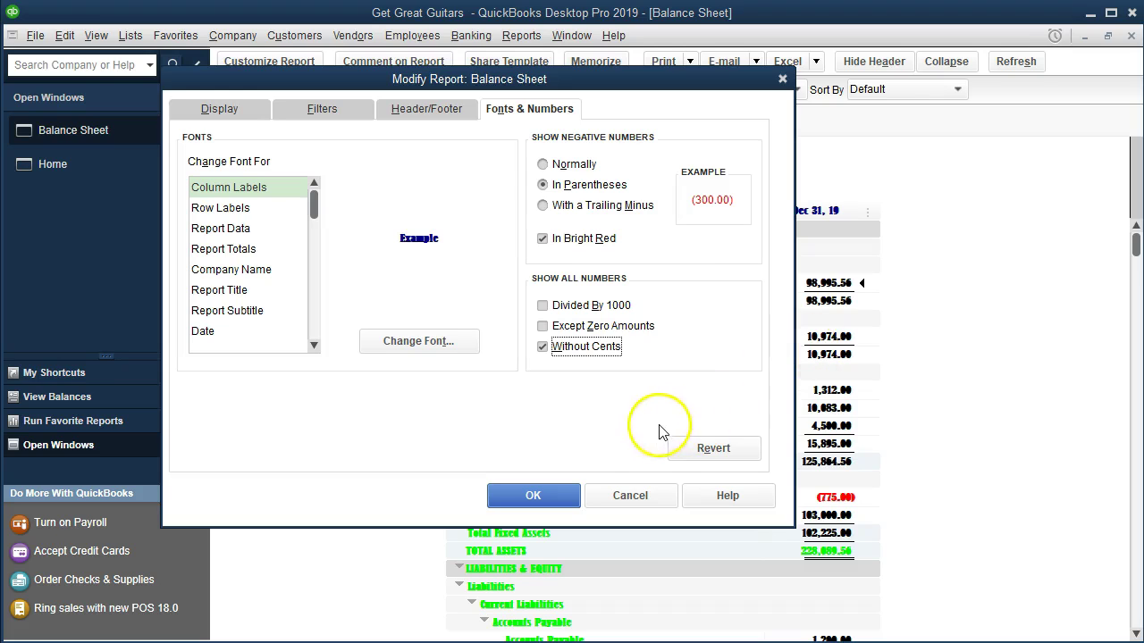
{"action": "left_click", "coordinate": [551, 498]}
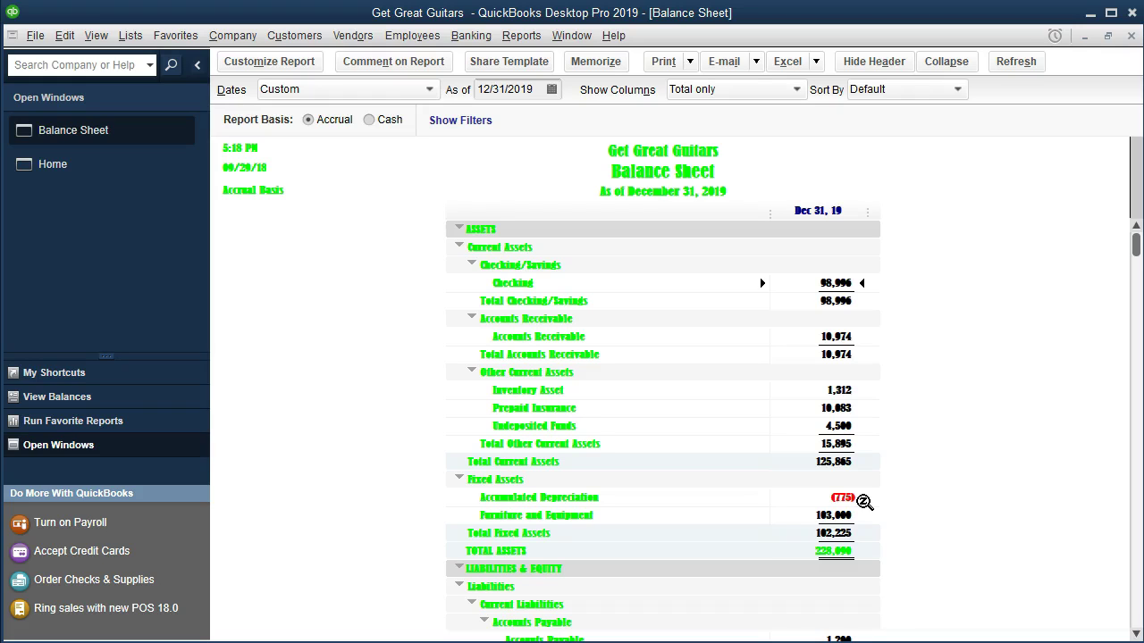
{"action": "left_click", "coordinate": [864, 502]}
{"action": "left_click", "coordinate": [903, 504]}
{"action": "left_click", "coordinate": [870, 405]}
{"action": "left_click", "coordinate": [671, 451]}
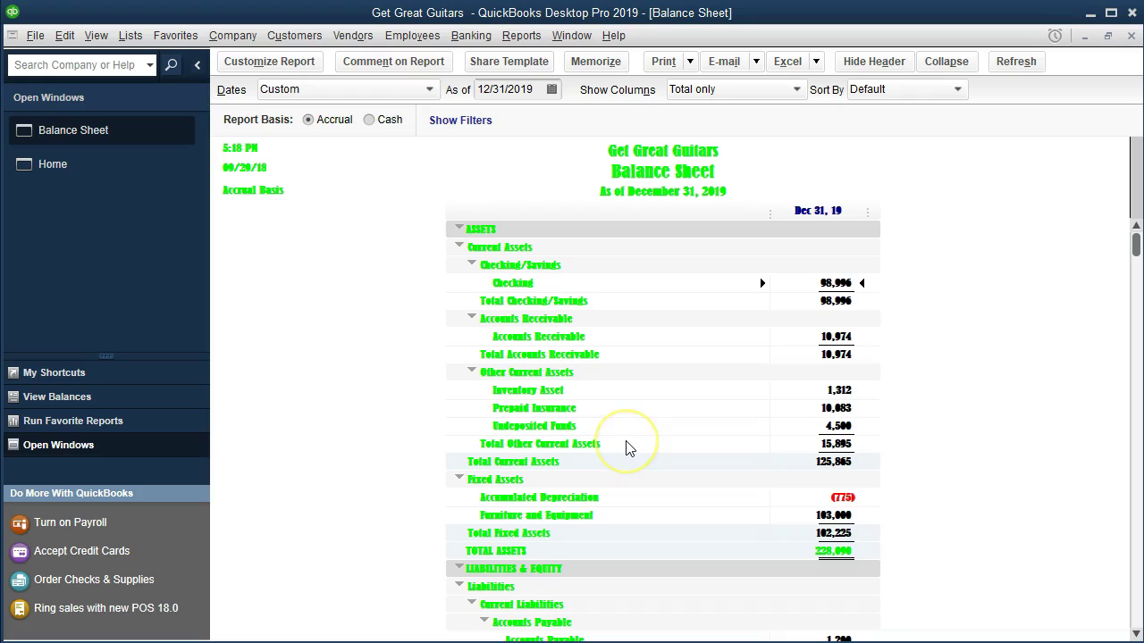